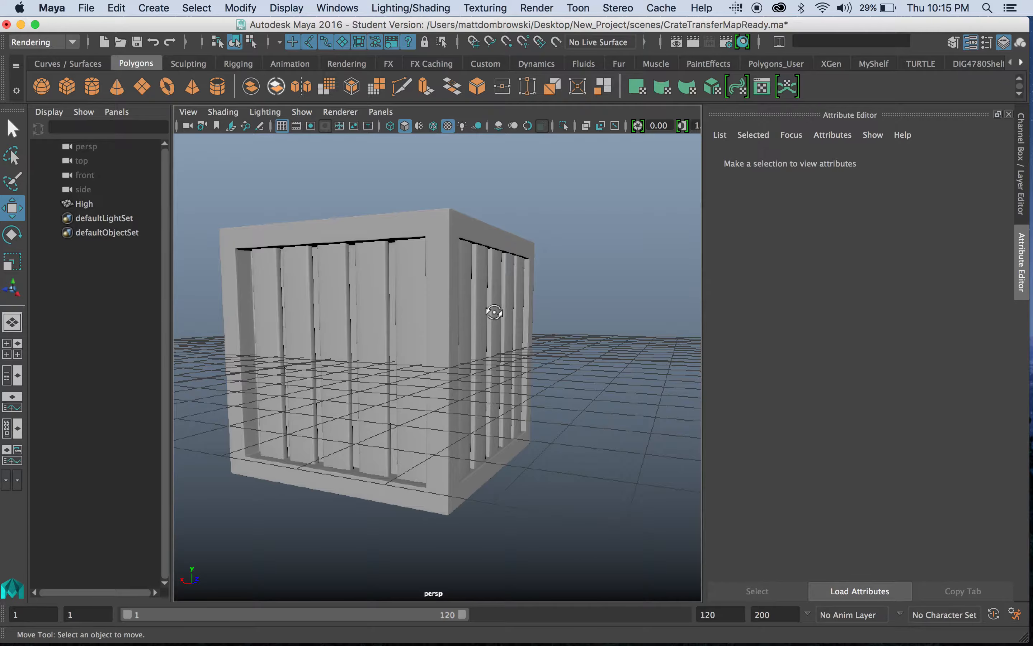
- Turn on wireframe over the shaded view and examine the high-poly crate's topology from several sides
alt+middle_drag(371, 309, 494, 310)
alt+right_drag(494, 309, 616, 323)
alt+drag(616, 323, 458, 325)
alt+middle_drag(357, 300, 418, 295)
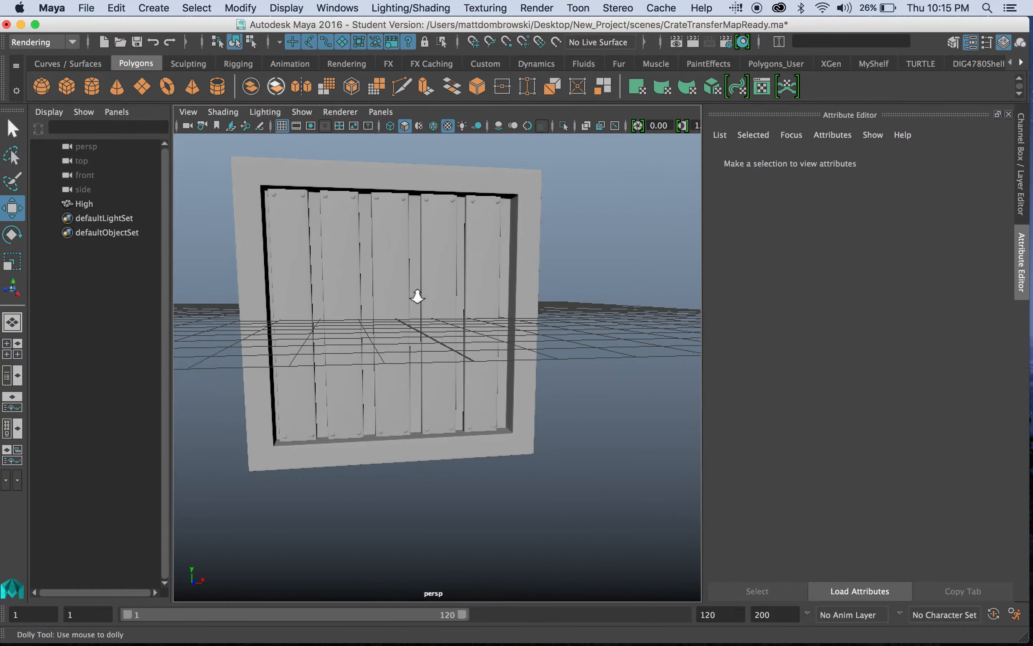
alt+right_drag(417, 295, 440, 302)
mouse_move(459, 273)
alt+mouse_down()
mouse_move(464, 296)
mouse_move(489, 295)
mouse_move(472, 289)
alt+mouse_up()
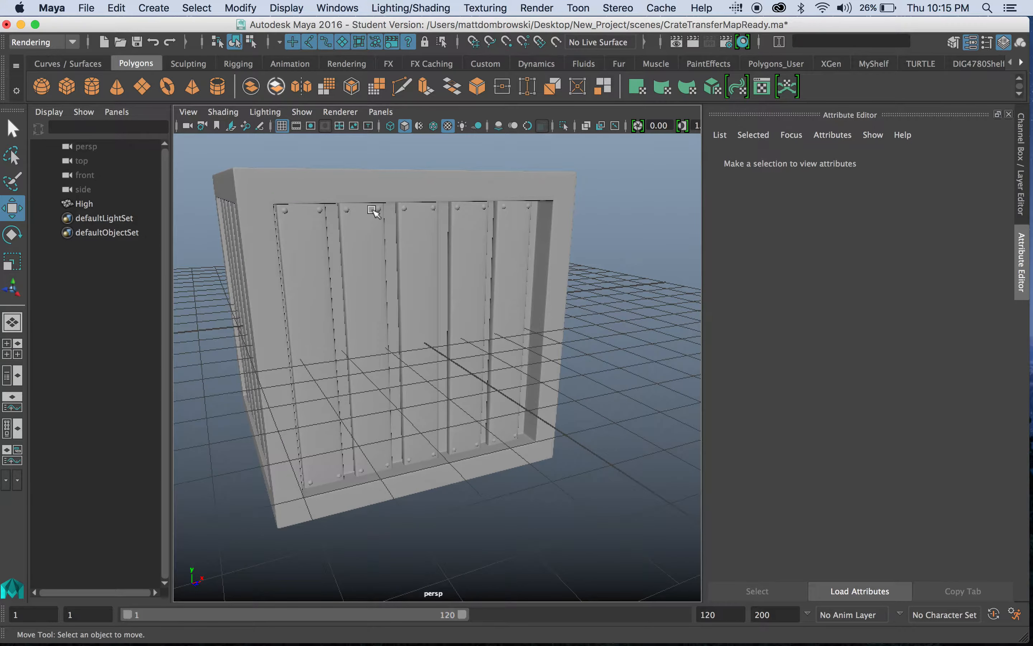
click(437, 123)
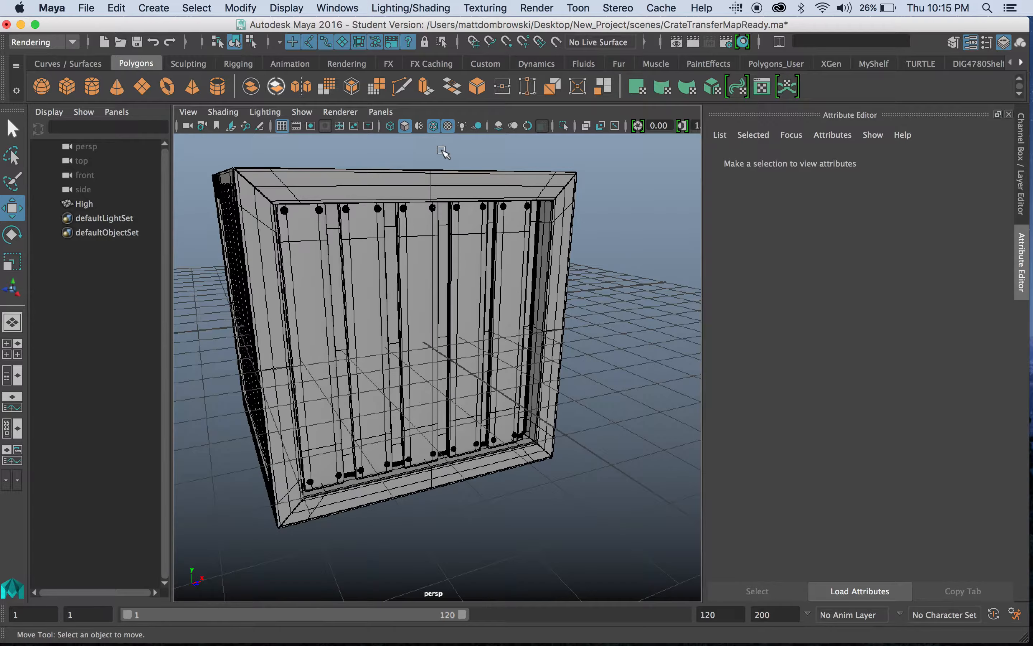
mouse_move(423, 175)
right_down()
mouse_move(444, 160)
mouse_move(423, 220)
right_up()
click(447, 165)
mouse_move(498, 289)
alt+mouse_down()
mouse_move(491, 341)
mouse_move(507, 293)
alt+mouse_up()
alt+right_drag(507, 293, 409, 261)
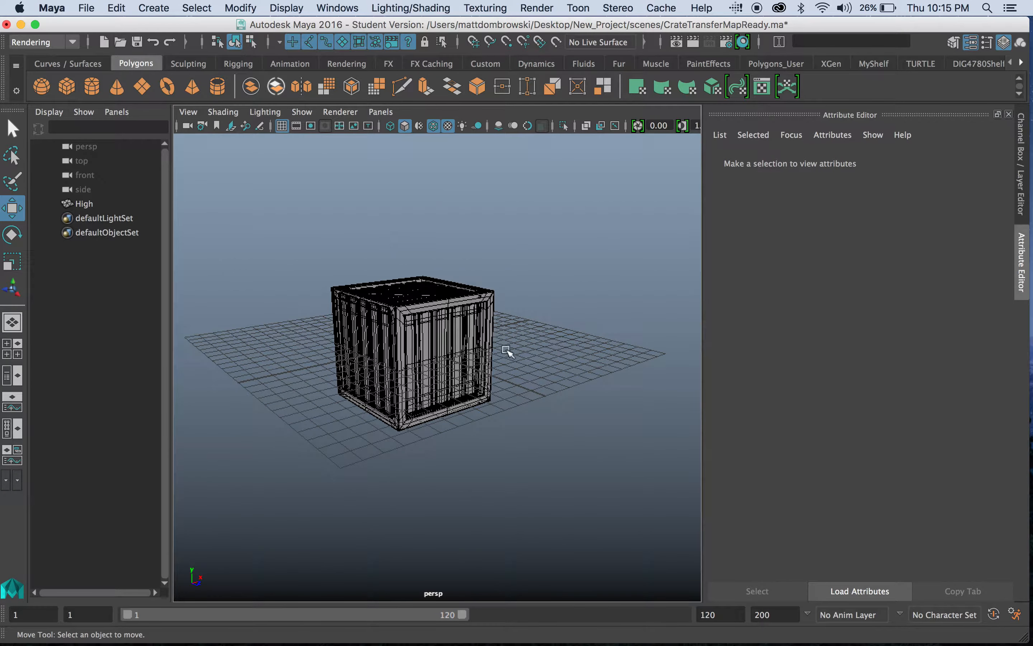
- Show the display layers and toggle the highPoly layer's visibility to check that it controls the crate
click(1020, 194)
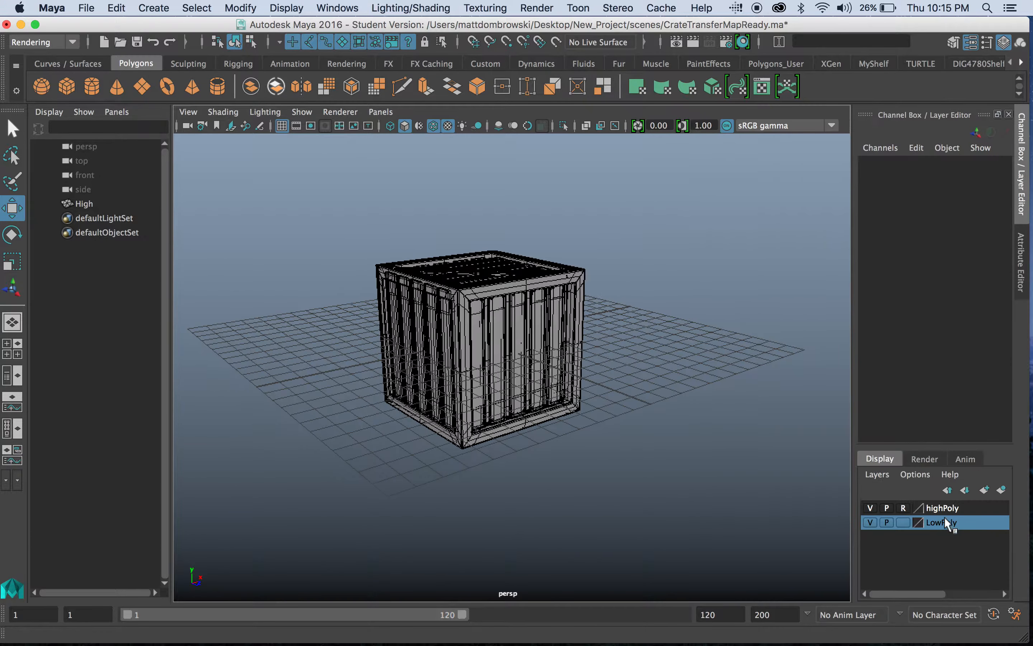
click(873, 506)
click(873, 505)
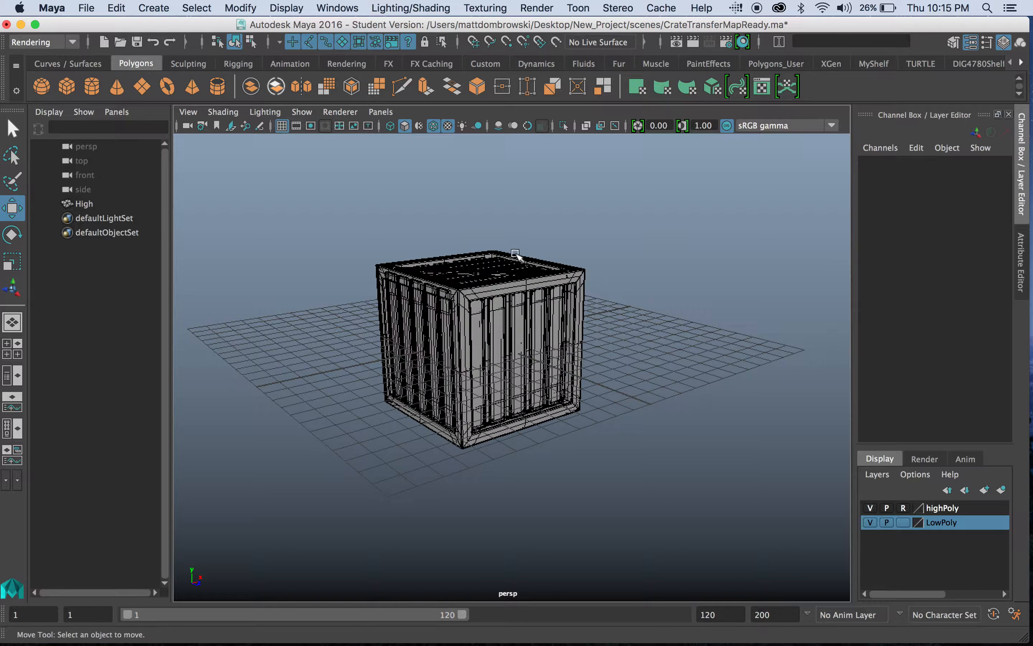
click(904, 508)
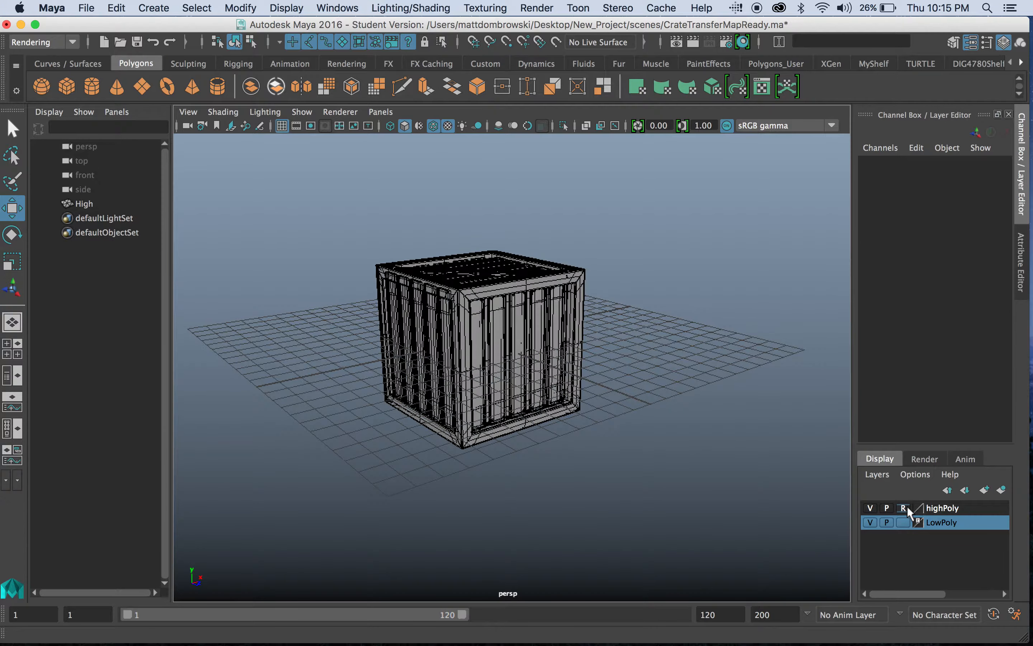
scroll(553, 299, up, 3)
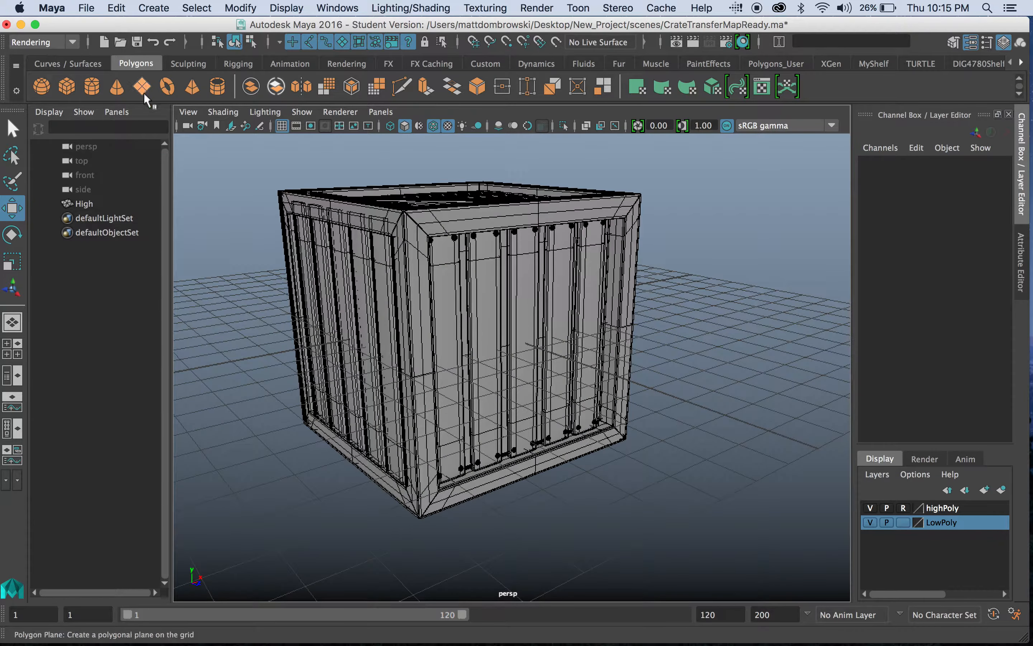
- Create a polygon cube at the origin and scale it uniformly to about 7.673 to match the crate
click(70, 84)
key(r)
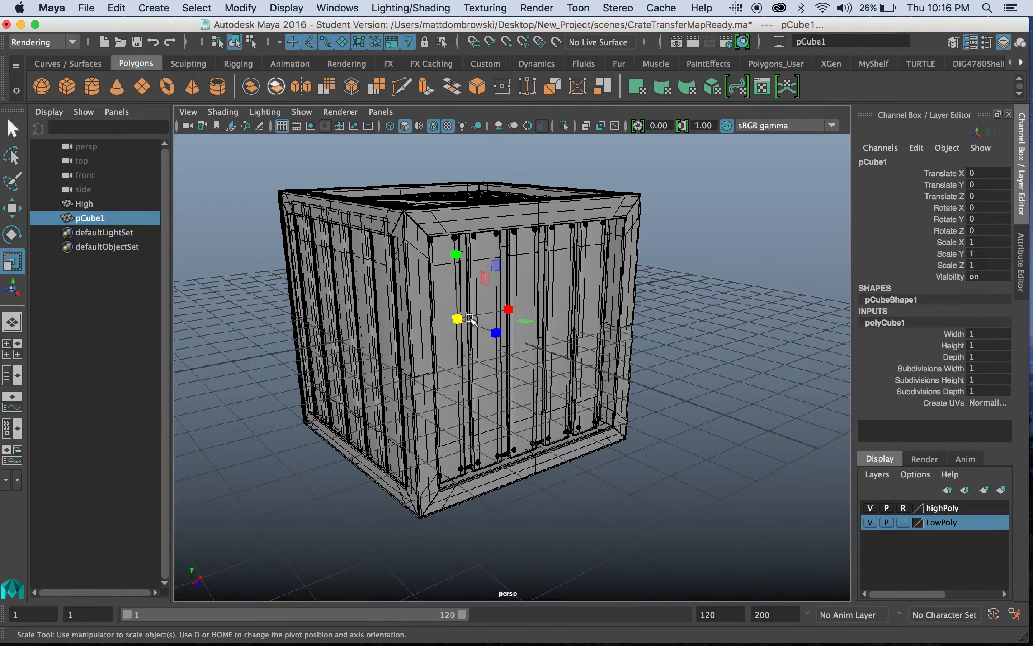
middle_drag(568, 347, 638, 320)
- Hide the highPoly layer and bevel the cube's edges with a fraction of 0.03
click(870, 507)
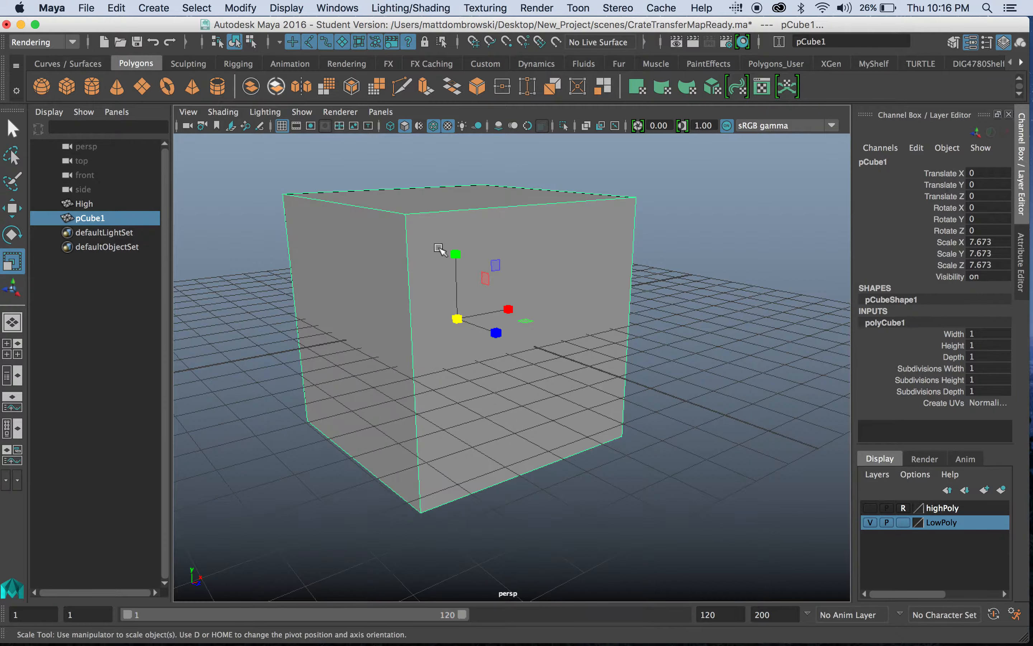
click(32, 43)
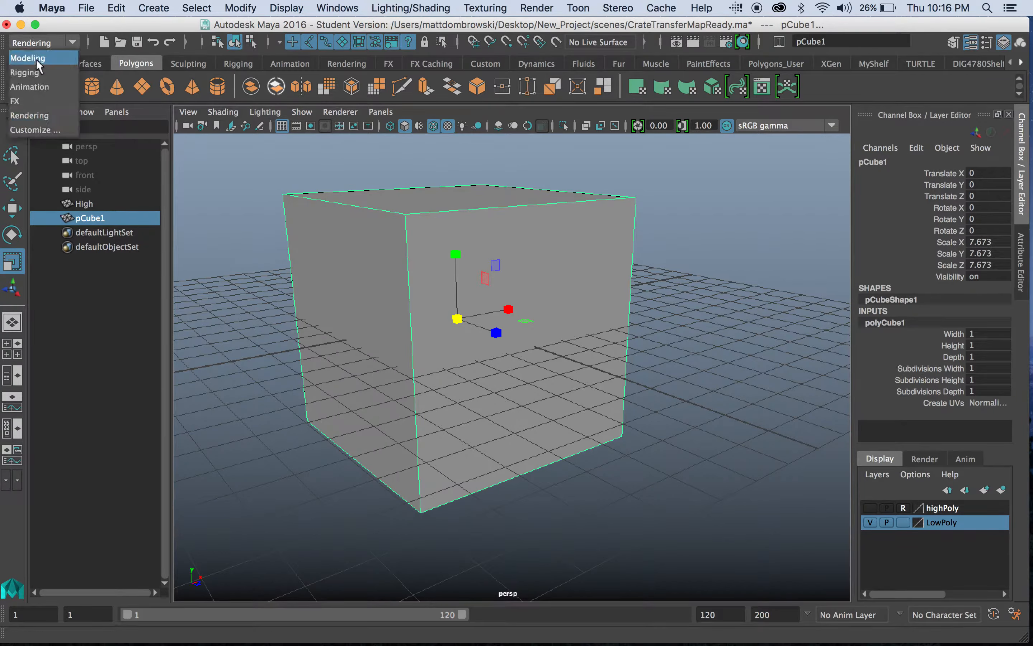
click(27, 58)
click(384, 8)
mouse_move(429, 11)
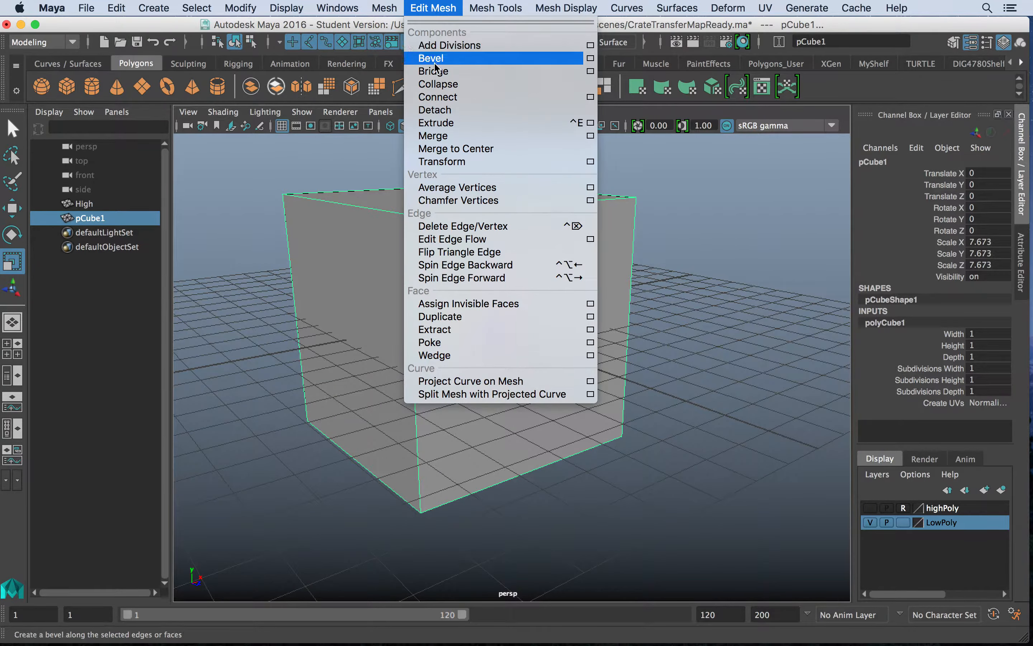
click(432, 58)
click(680, 422)
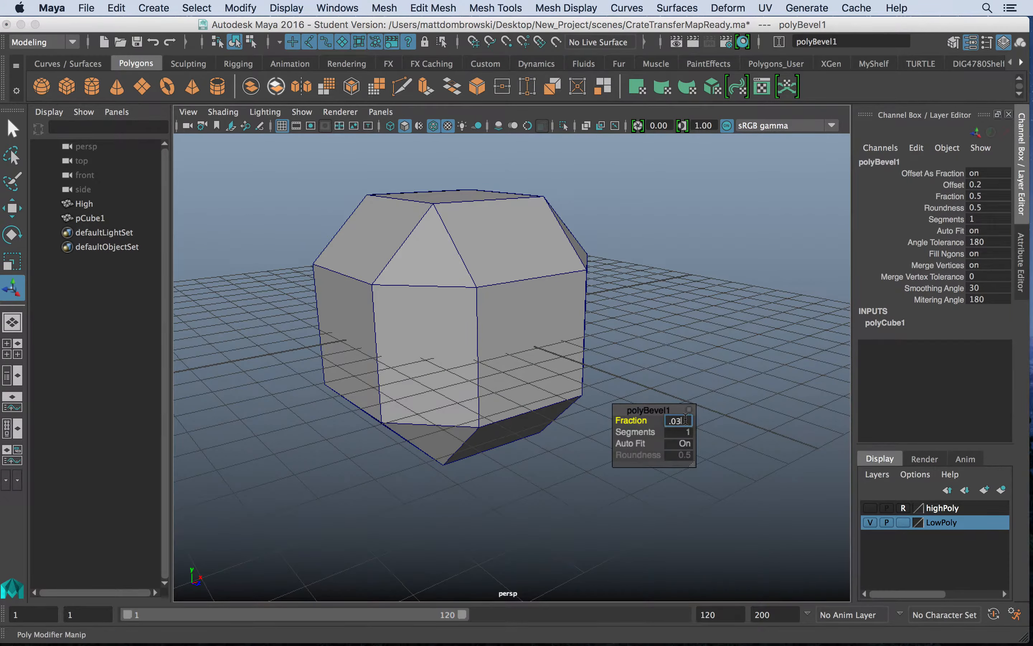
text(.03)
key(Return)
- Set the cube's bevel to 2 segments with a fraction of 0.02
drag(638, 431, 652, 432)
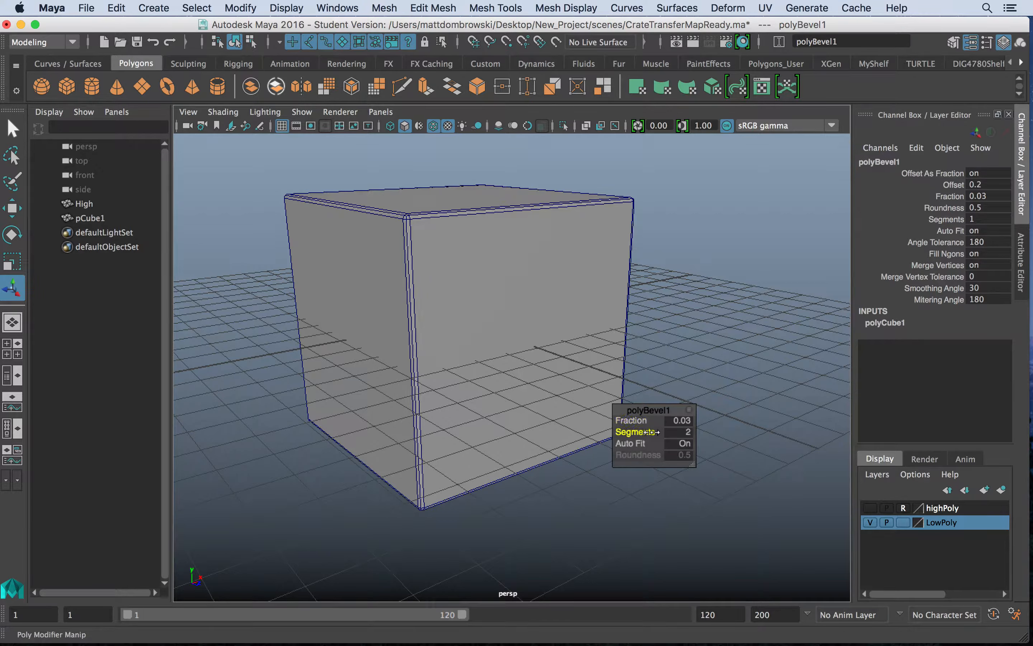
click(685, 419)
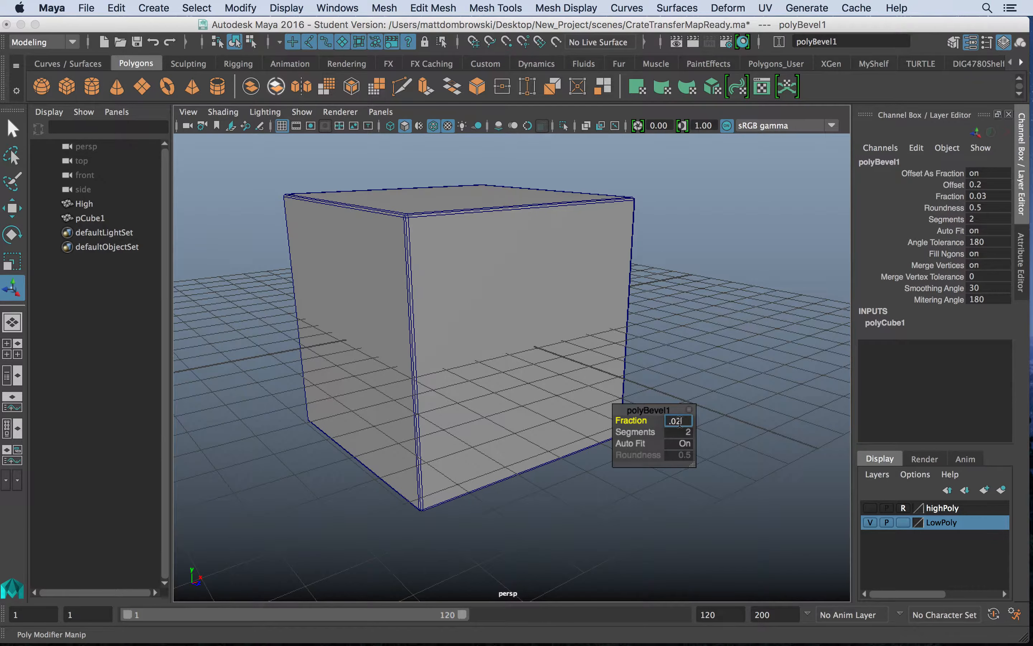
text(.02)
key(Return)
click(535, 271)
alt+drag(535, 271, 640, 294)
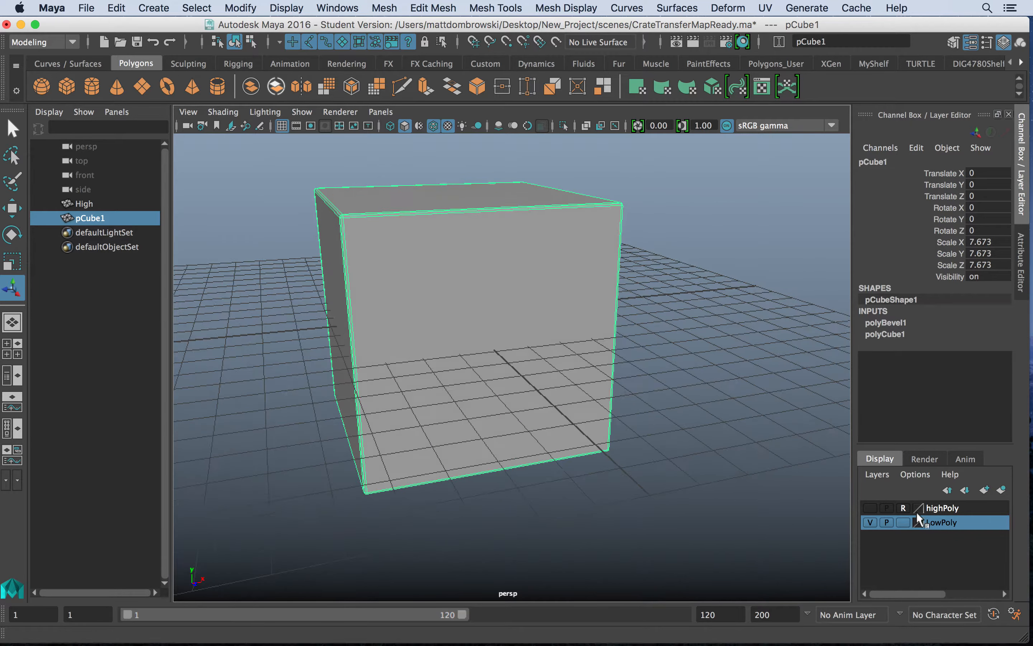
- Show the highPoly layer, apply Add Divisions twice to the low-poly cube, and return to object mode
click(863, 505)
mouse_move(448, 286)
alt+mouse_down()
mouse_move(518, 292)
mouse_move(449, 284)
alt+mouse_up()
click(433, 7)
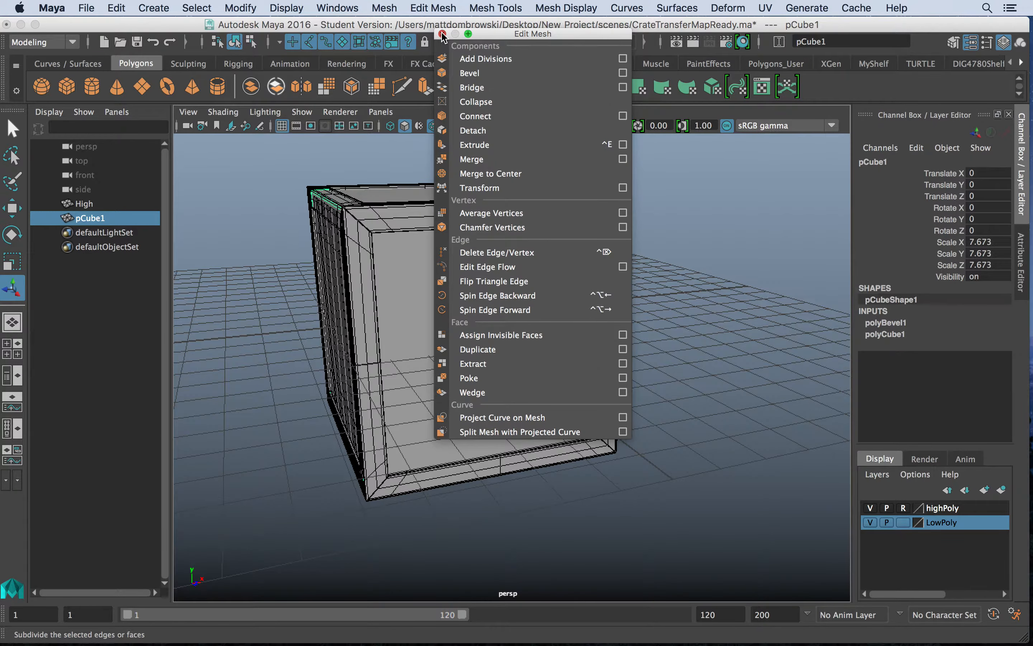
click(442, 33)
click(433, 8)
click(449, 45)
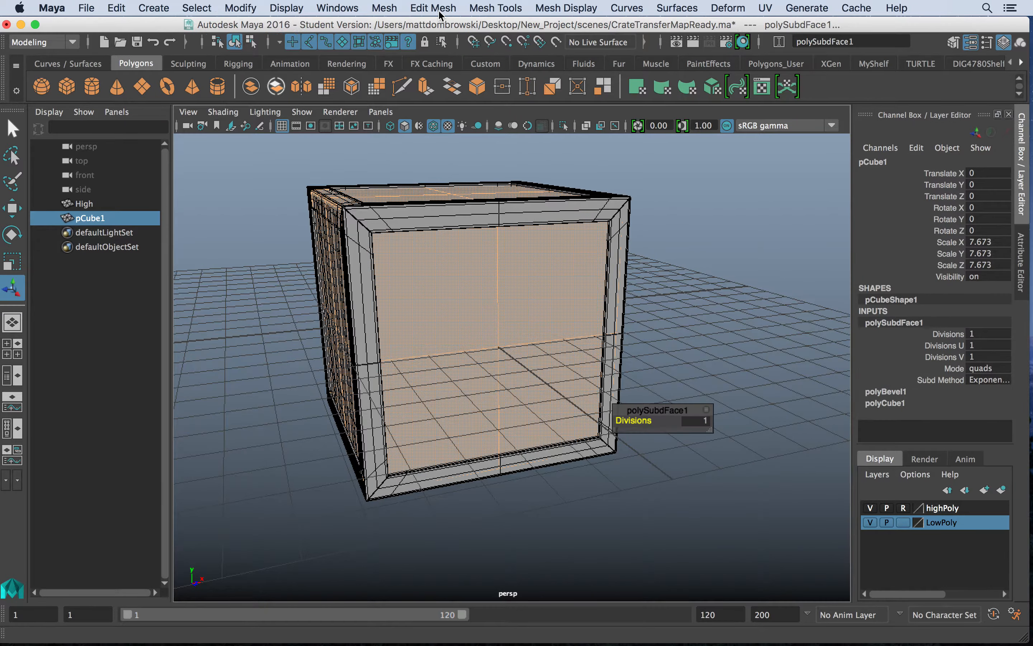
click(439, 11)
click(448, 46)
right_drag(519, 217, 571, 214)
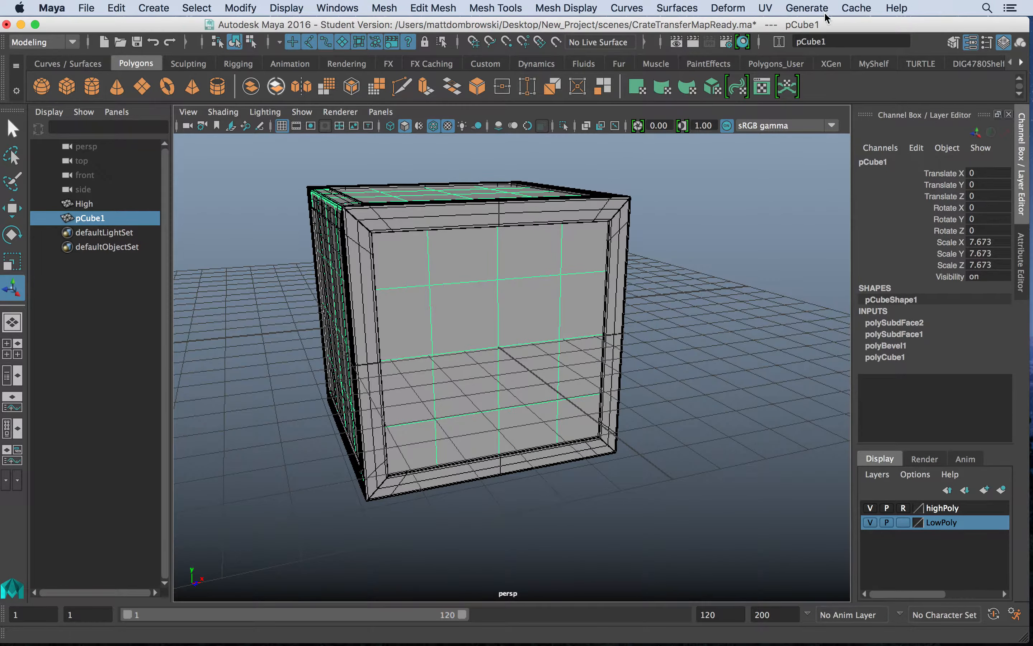
- Try scaling the low-poly cube uniformly and compare its fit with the crate by toggling the highPoly layer's visibility
click(764, 7)
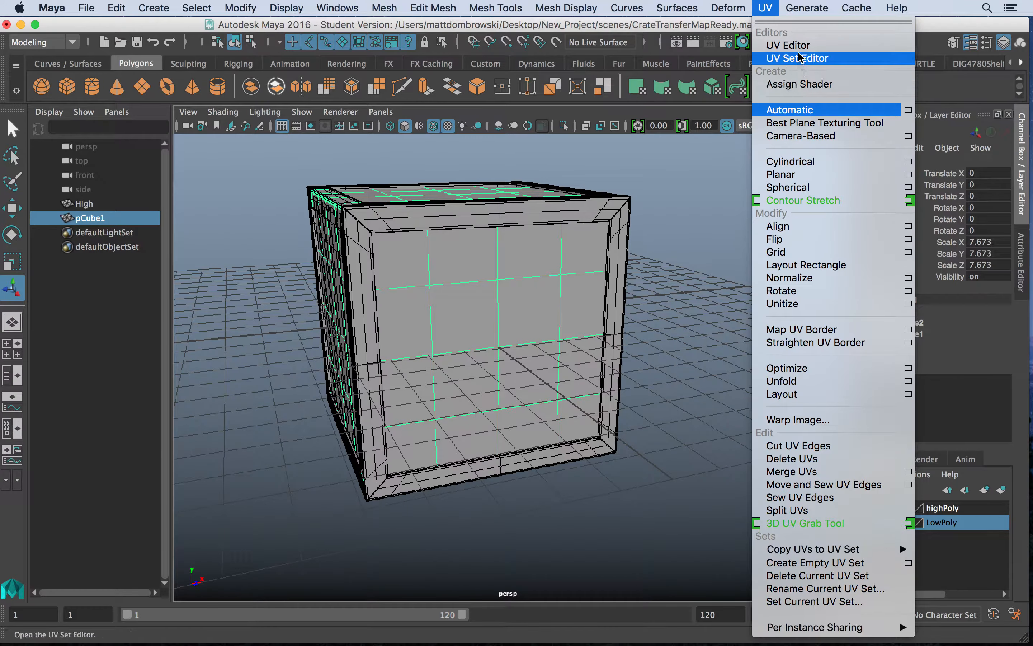
click(489, 260)
mouse_move(489, 283)
alt+mouse_down()
mouse_move(570, 286)
mouse_move(505, 288)
alt+mouse_up()
key(r)
drag(458, 317, 637, 312)
click(677, 312)
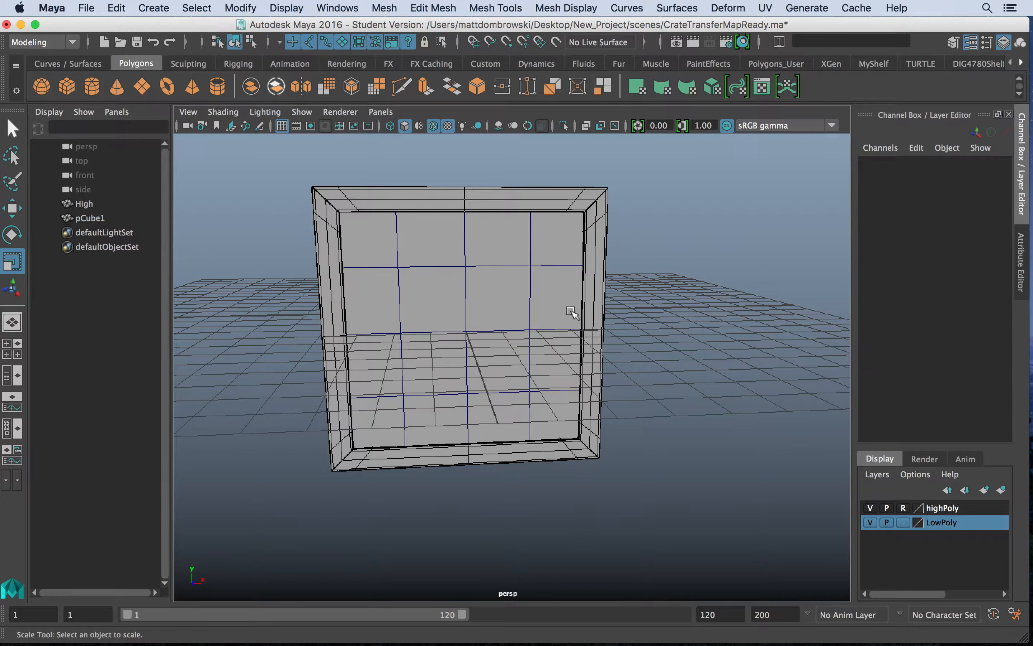
alt+drag(569, 311, 644, 327)
click(870, 507)
click(870, 507)
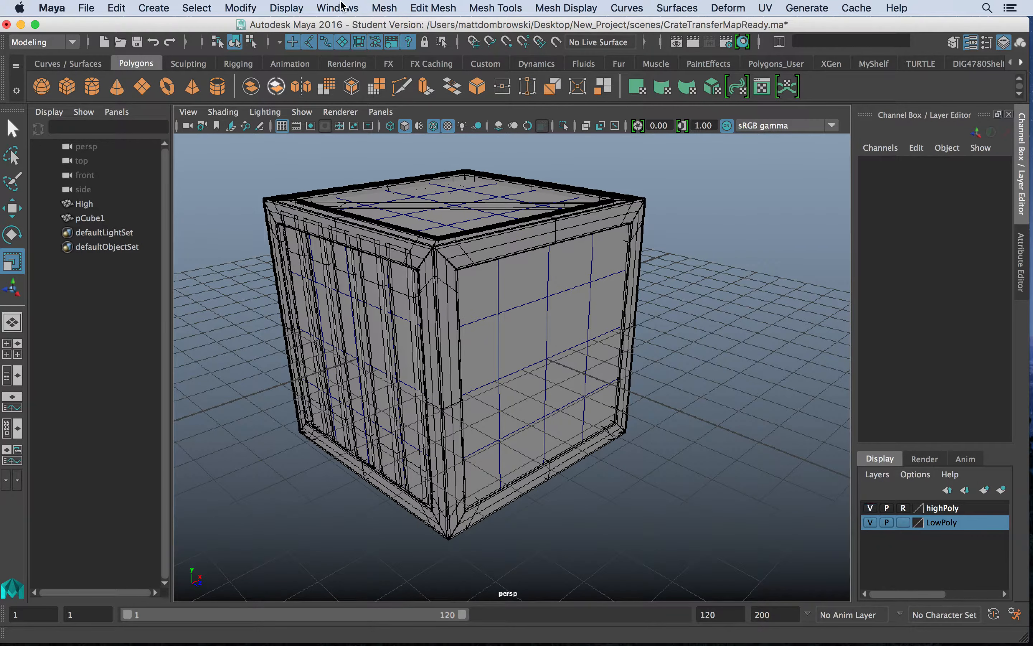
- Open Transfer Maps from the Rendering menu set with the low-poly cube as target mesh and reset its settings
click(42, 43)
click(52, 113)
click(414, 8)
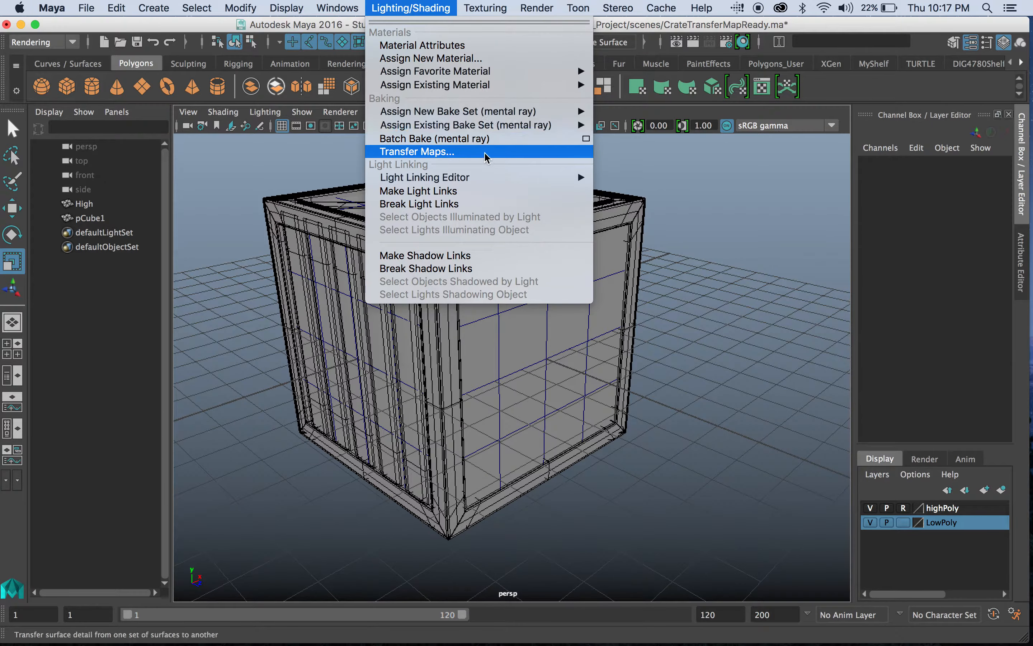
click(431, 148)
click(512, 339)
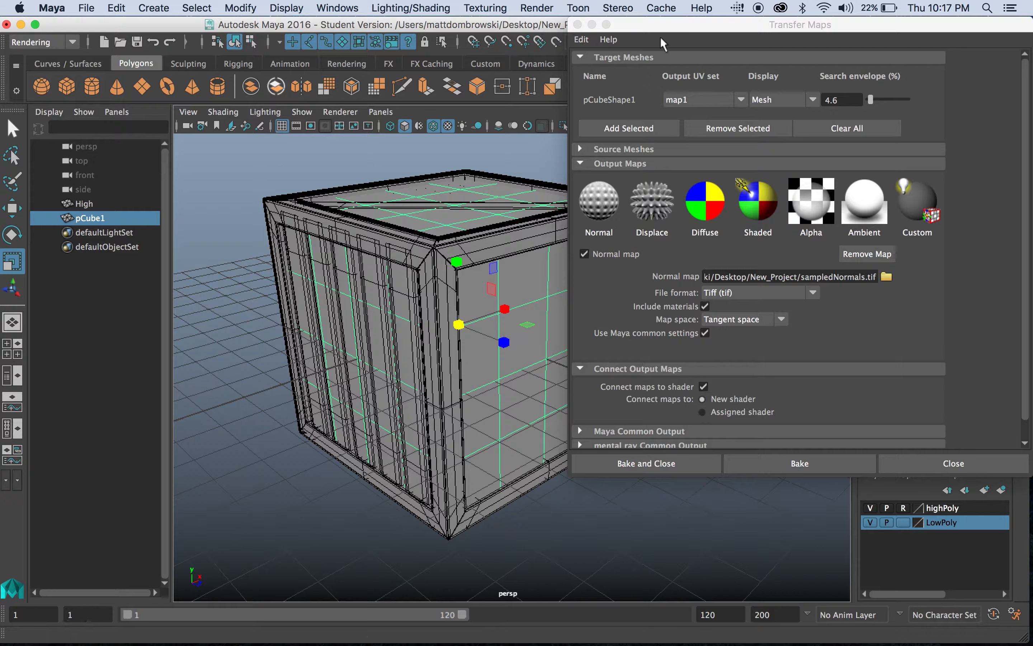
click(581, 39)
click(617, 68)
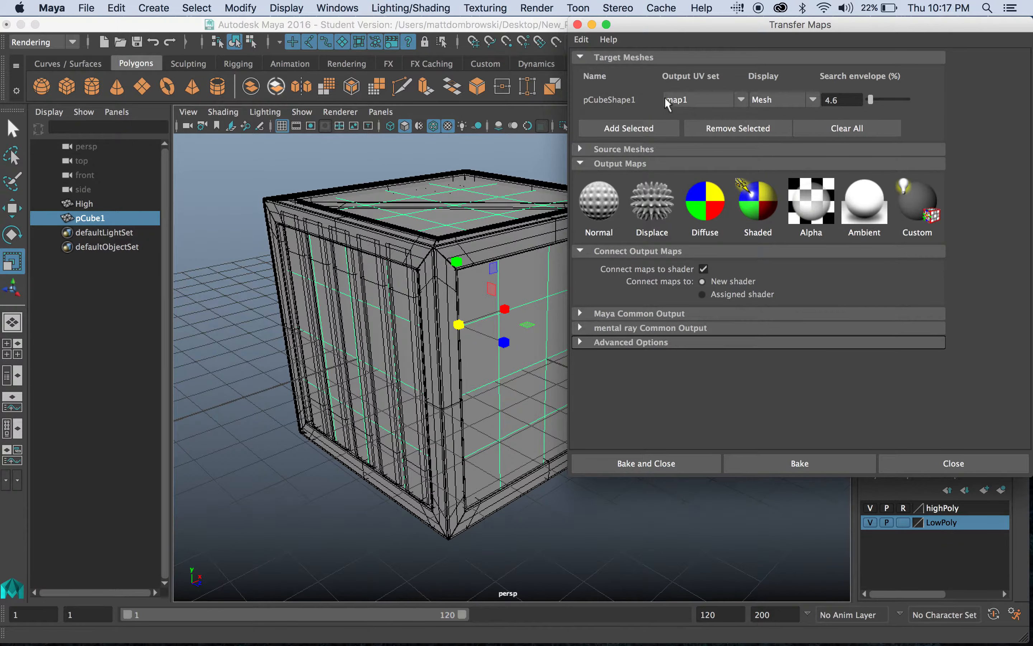
- Add the High mesh as the source mesh in Transfer Maps
click(621, 148)
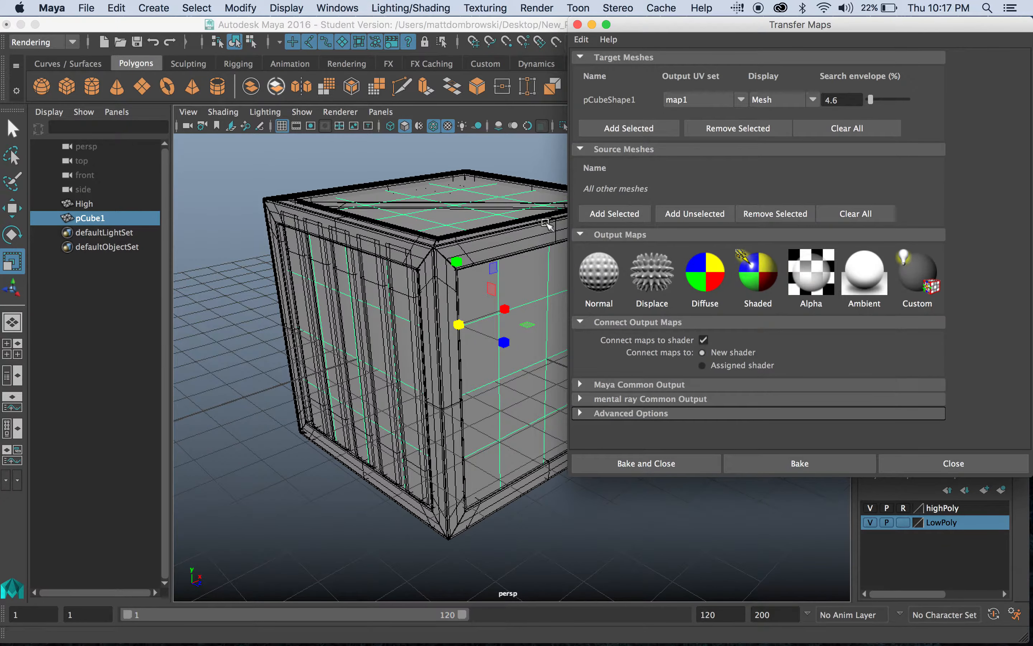
click(84, 204)
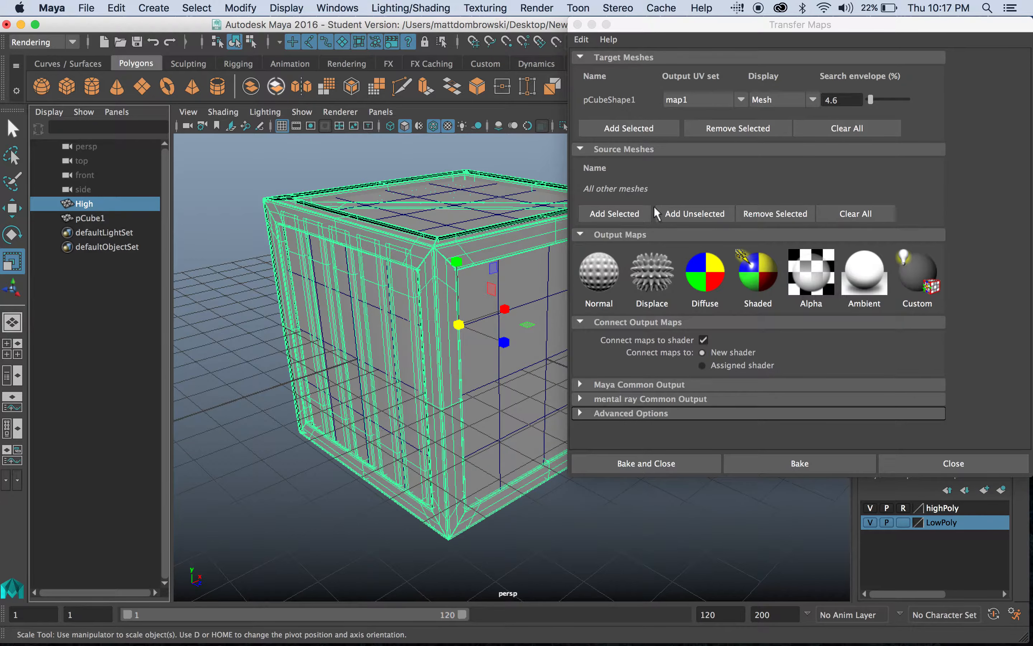
click(628, 215)
- Add a normal map output and set its file format to Tiff (tif)
click(597, 287)
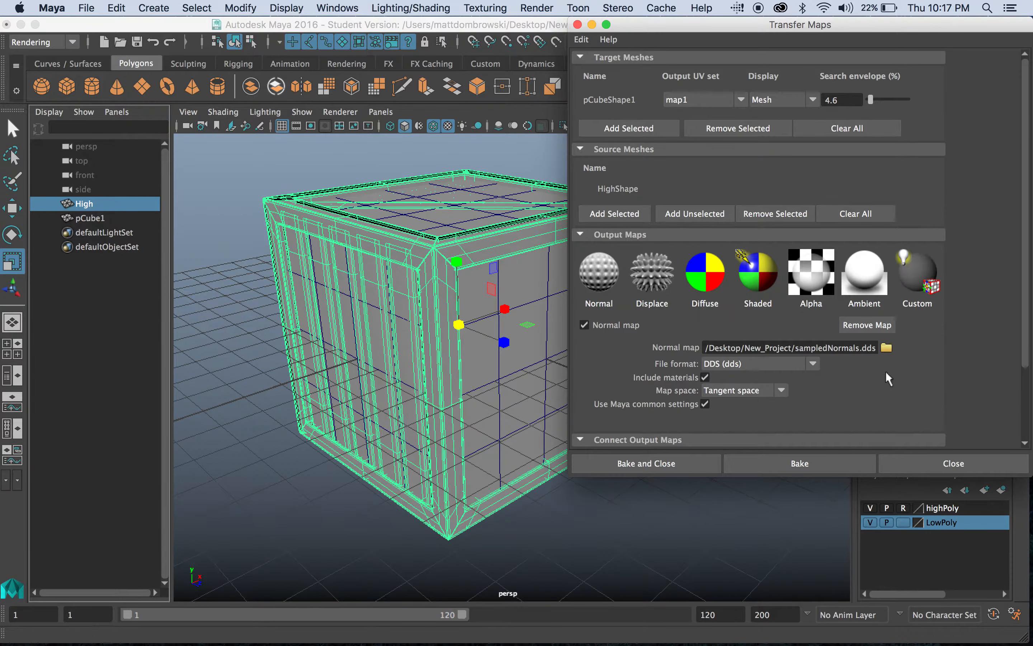
click(773, 365)
scroll(764, 461, down, 5)
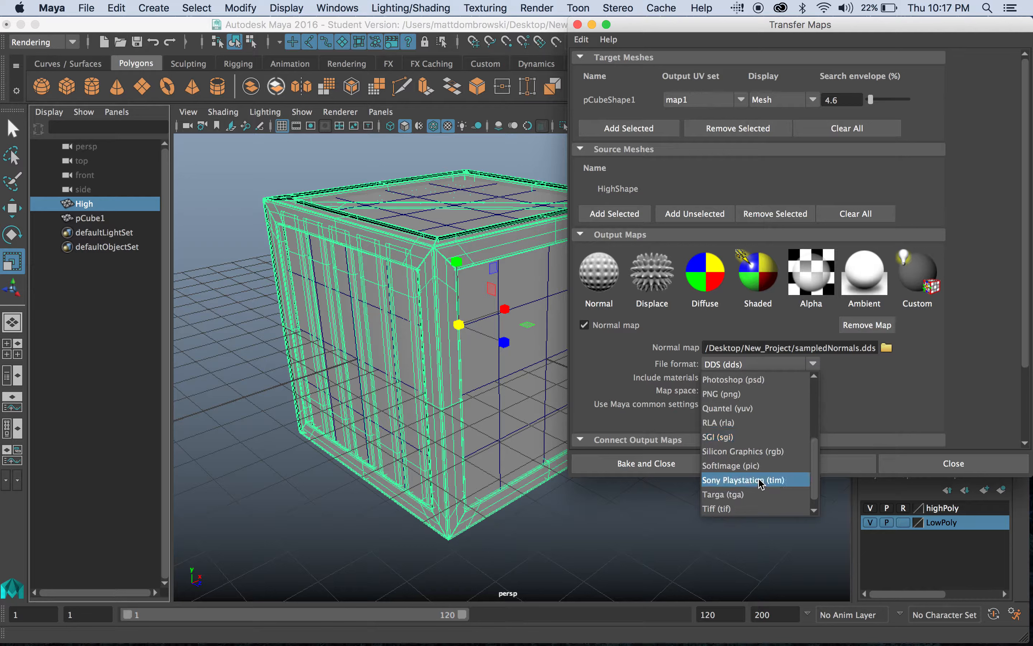
click(743, 508)
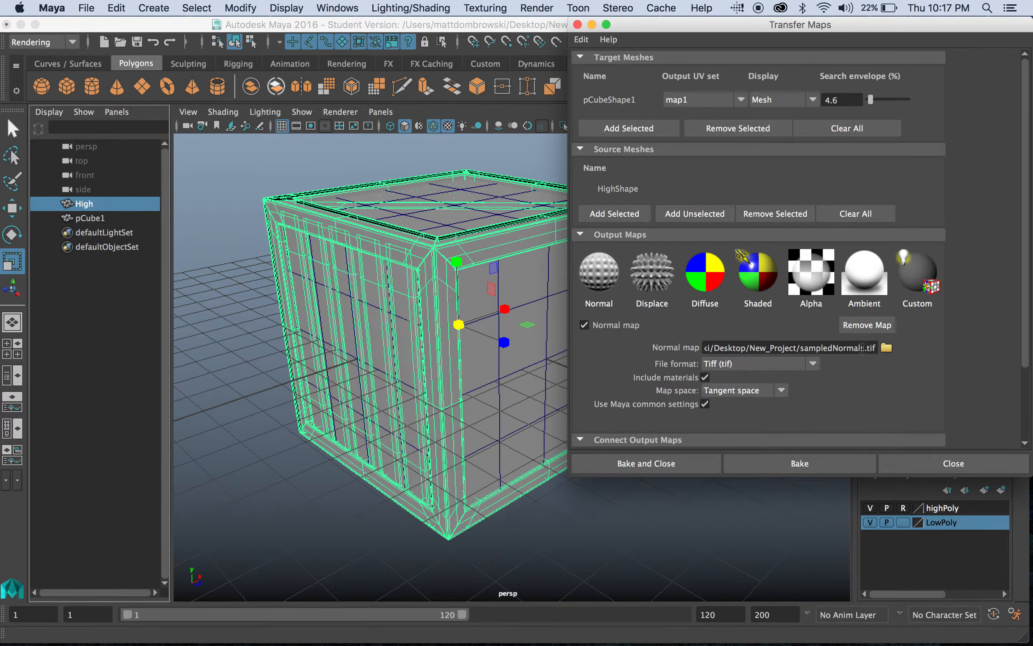
- Rename the normal map's output file to selectme in the New_Project folder
drag(864, 348, 815, 349)
text(seelec)
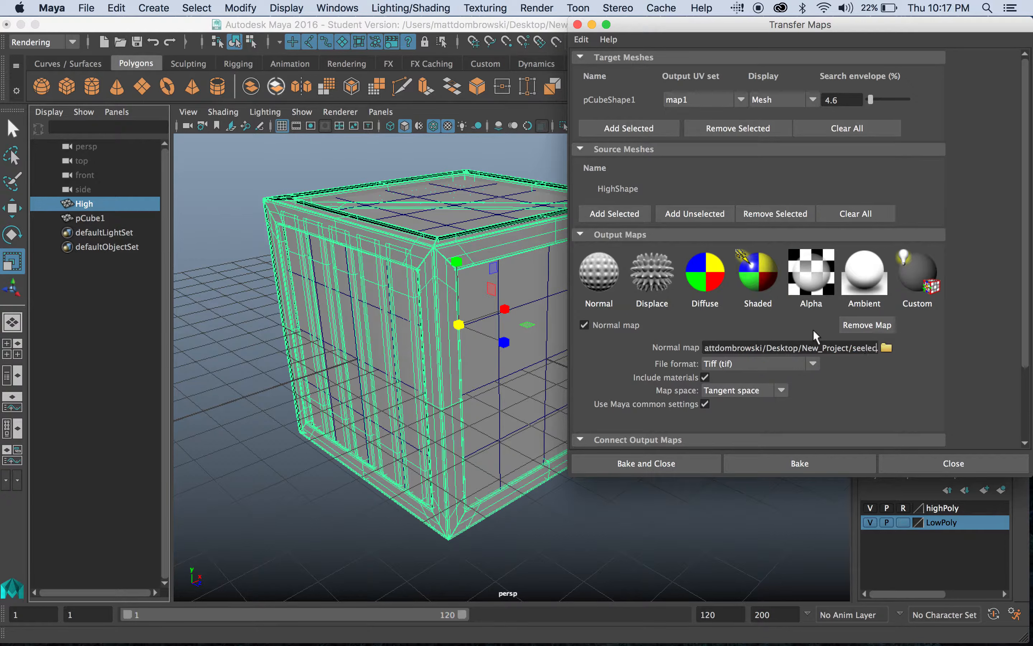
key(BackSpace)
key(BackSpace)
key(BackSpace)
key(BackSpace)
text(lectme)
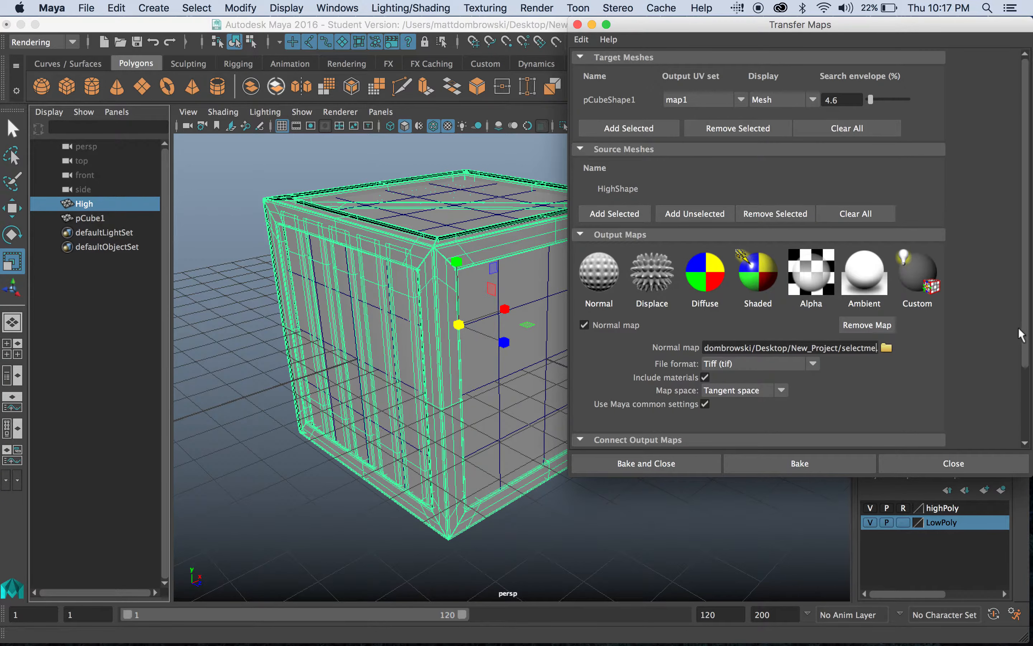
- Set the Maya common output to a 512 by 512 map size with High (8x8) sampling quality
scroll(759, 325, down, 5)
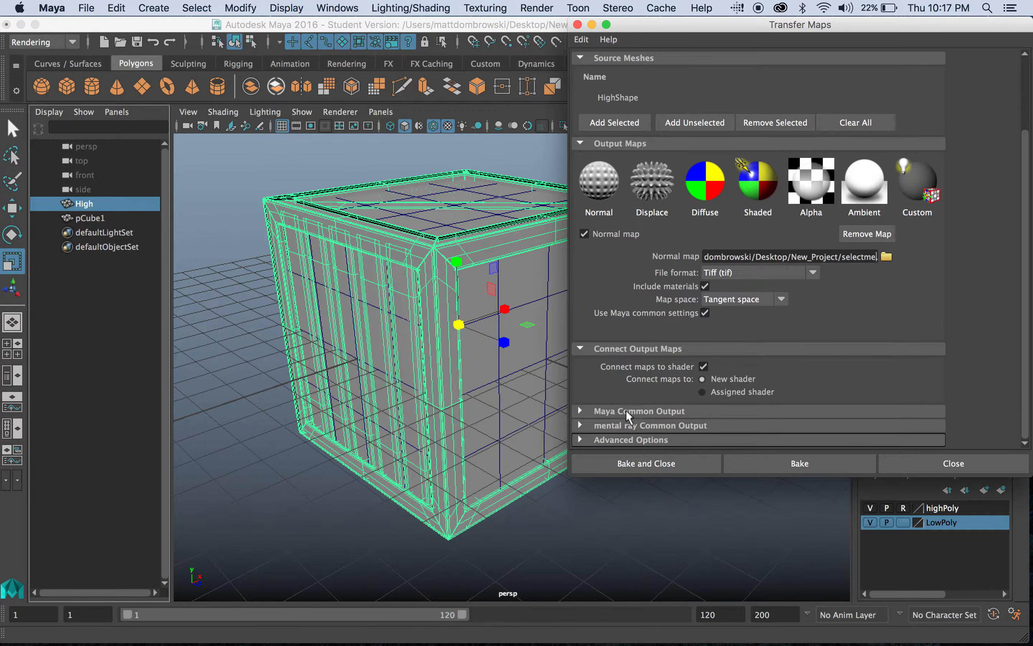
click(627, 410)
scroll(707, 395, down, 9)
double_click(725, 264)
text(512)
key(Return)
click(744, 323)
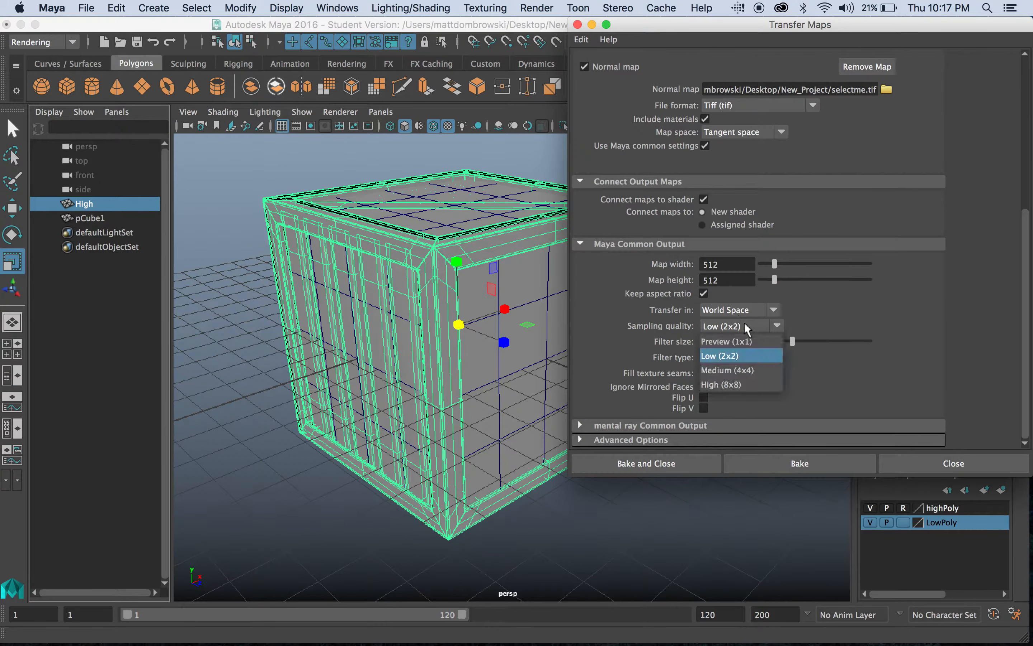
click(740, 384)
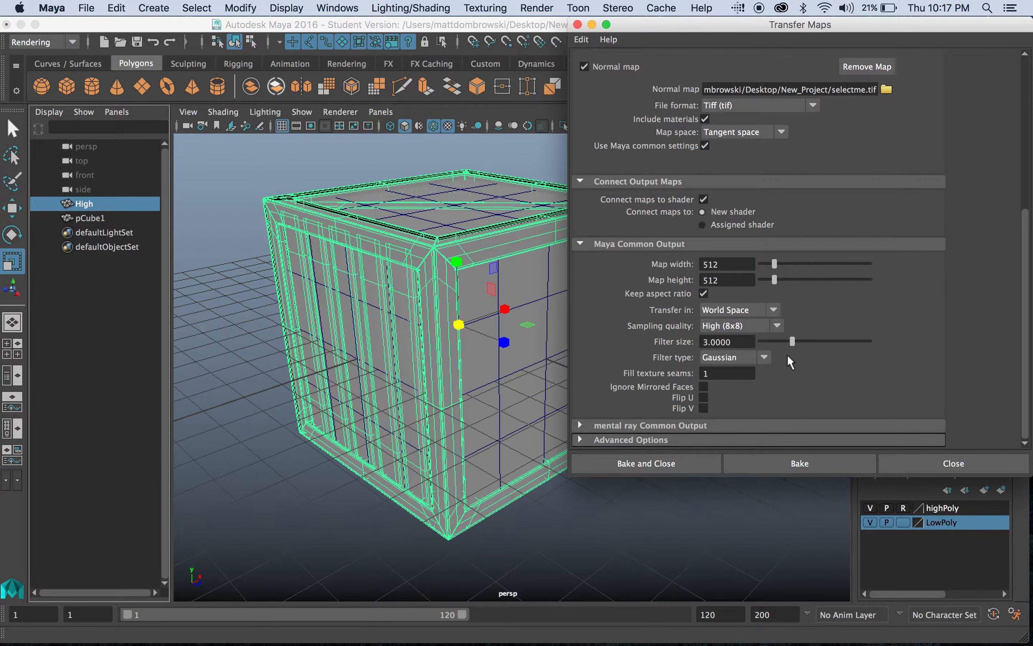
- Set the mental ray common output to a 512 by 512 map size
click(698, 426)
scroll(725, 273, down, 10)
key(BackSpace)
key(BackSpace)
key(BackSpace)
text(512)
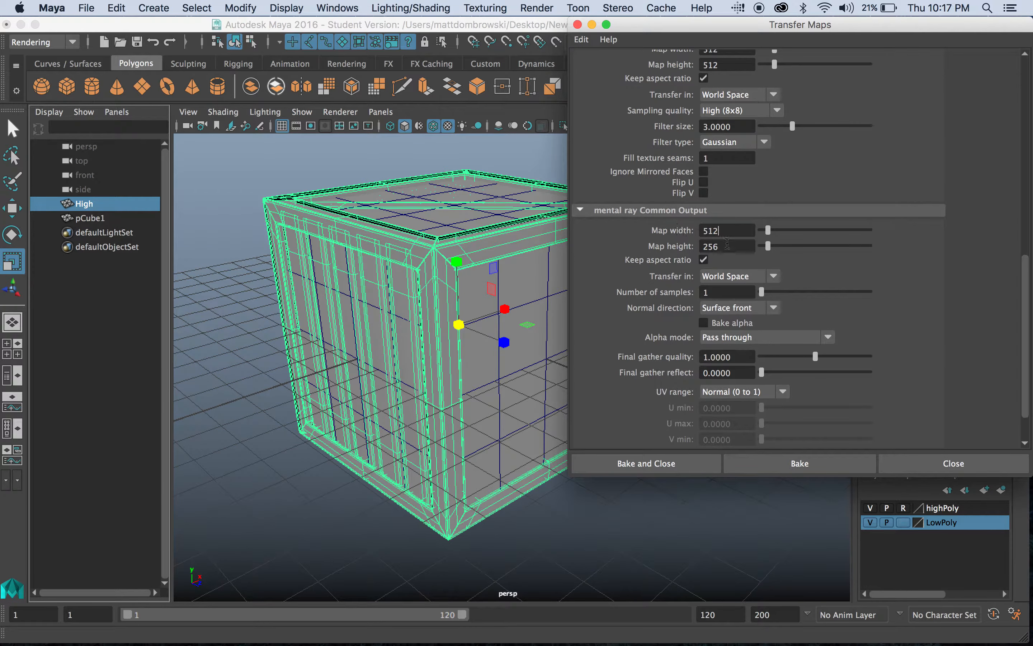
key(Tab)
- Display the target mesh's envelope and set its search envelope to 3.8%
drag(1026, 317, 936, 76)
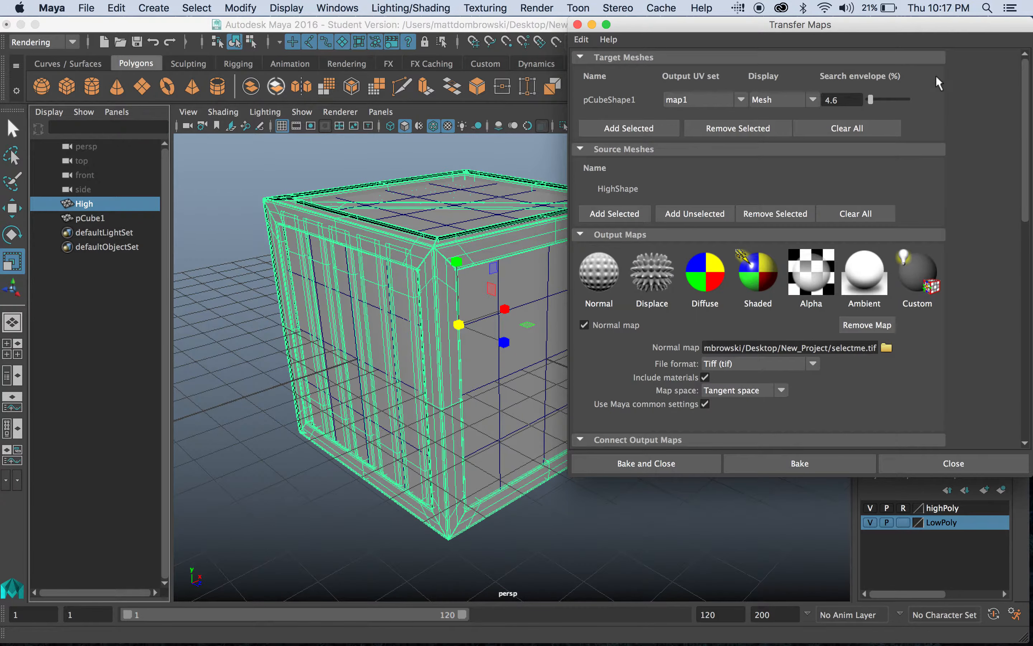
click(802, 99)
click(770, 126)
drag(871, 100, 869, 98)
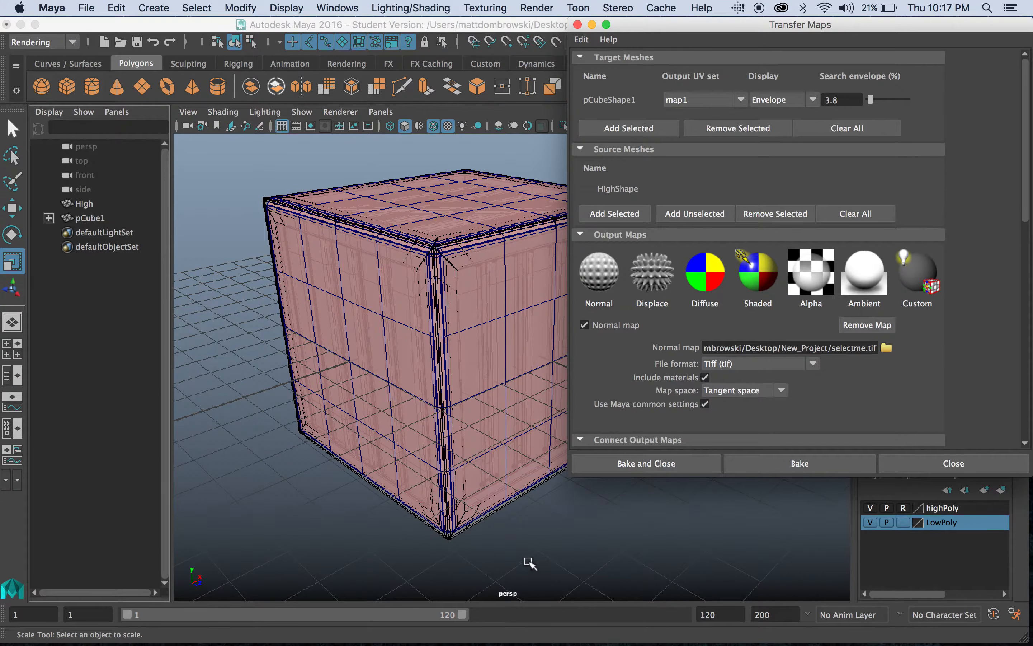
alt+drag(501, 505, 415, 510)
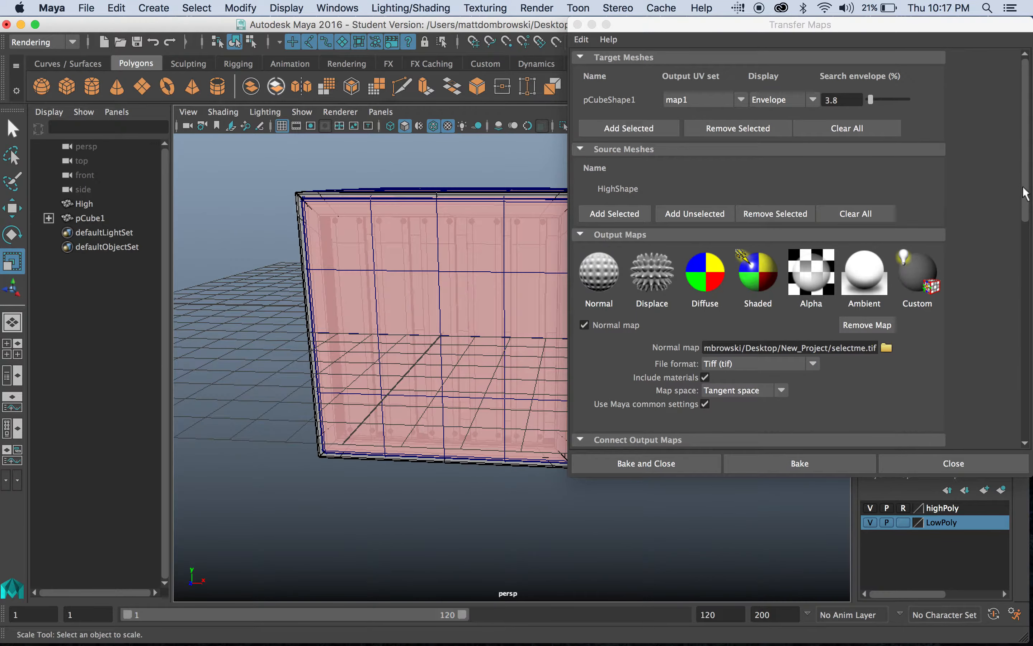
- Set the search method to Inside Envelope then Outside Envelope, match using Surface Normals, and bake the normal map
drag(1024, 193, 1028, 414)
click(599, 439)
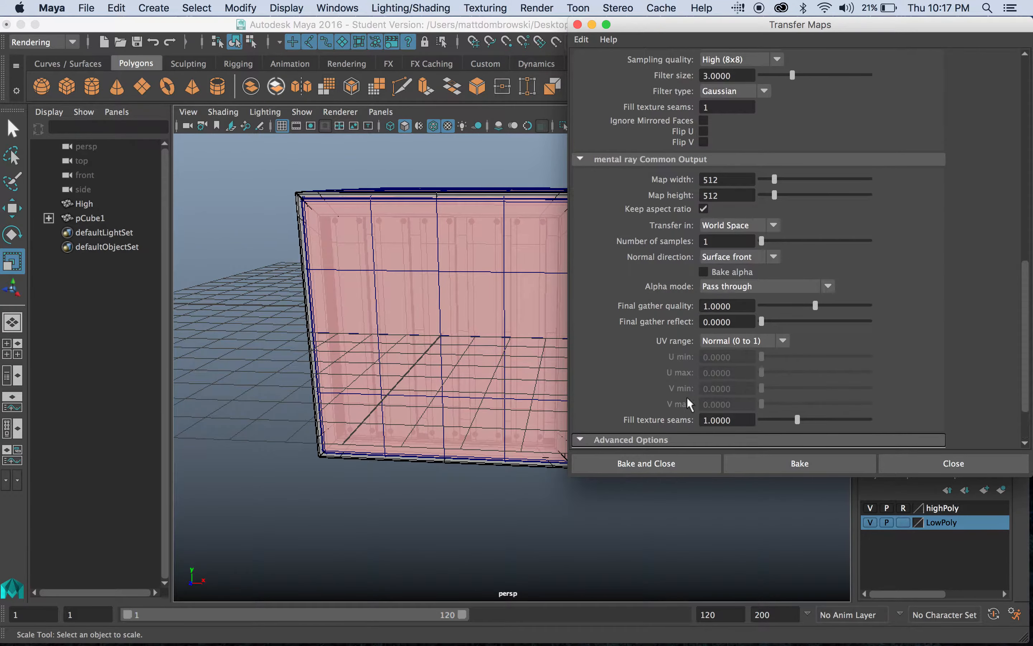
click(735, 395)
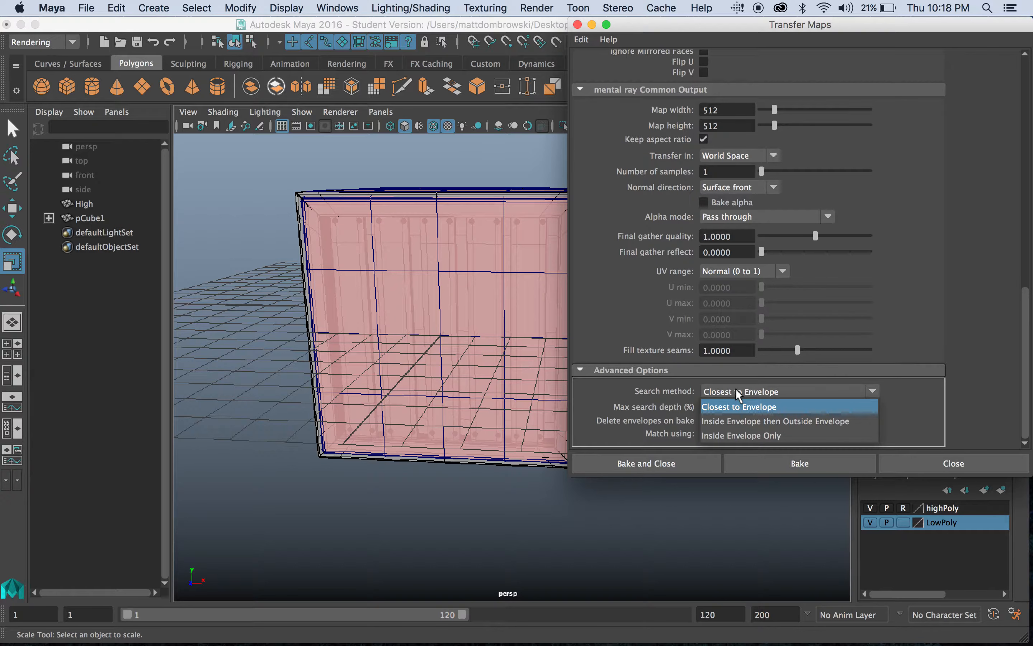
click(720, 423)
click(745, 433)
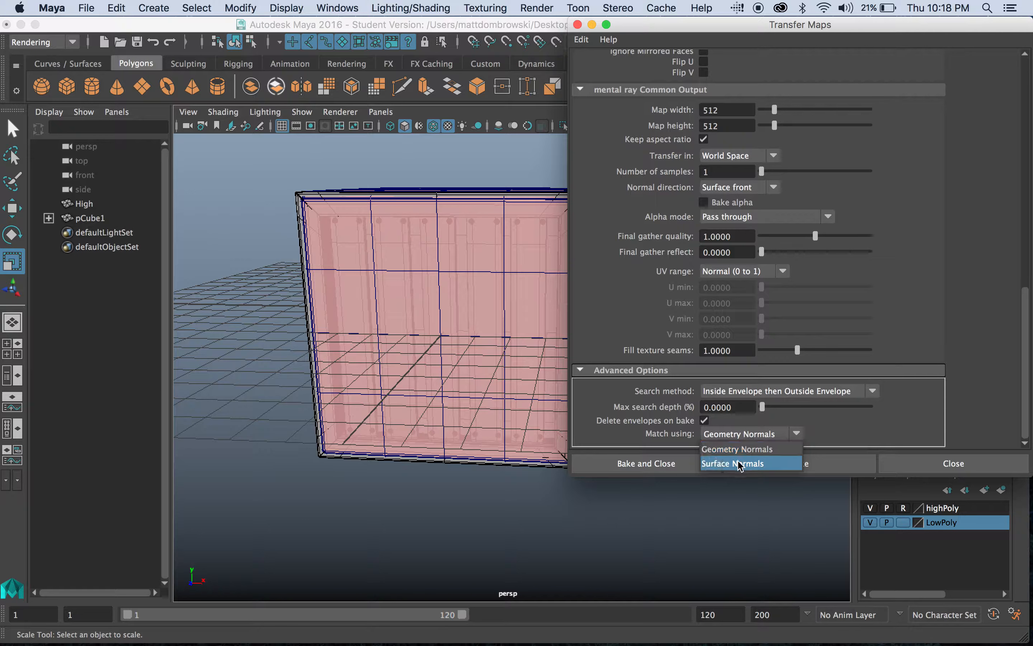
click(729, 463)
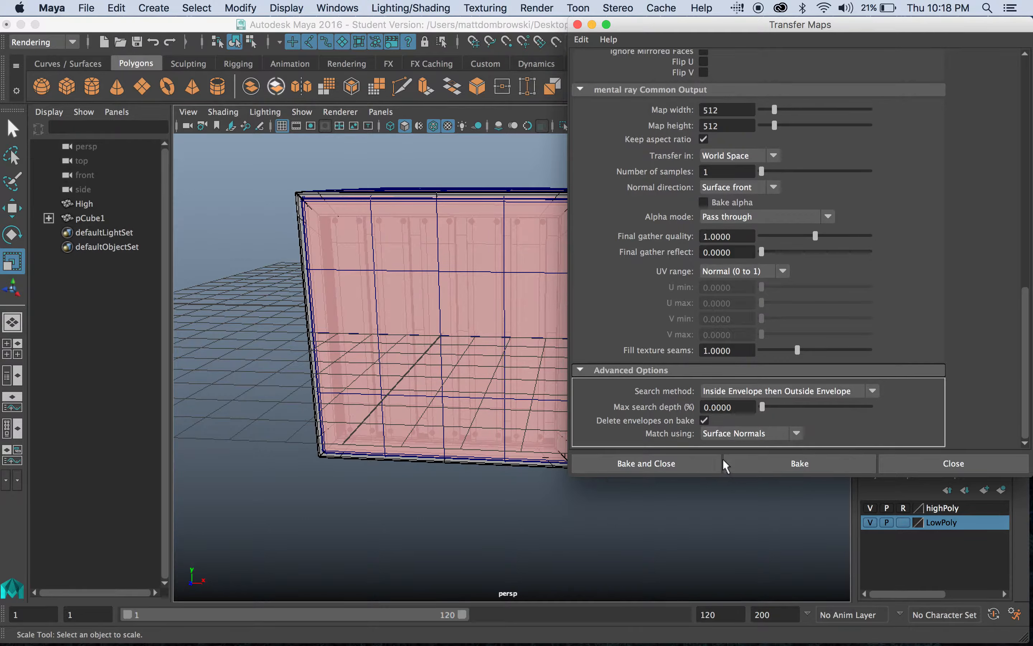
click(660, 457)
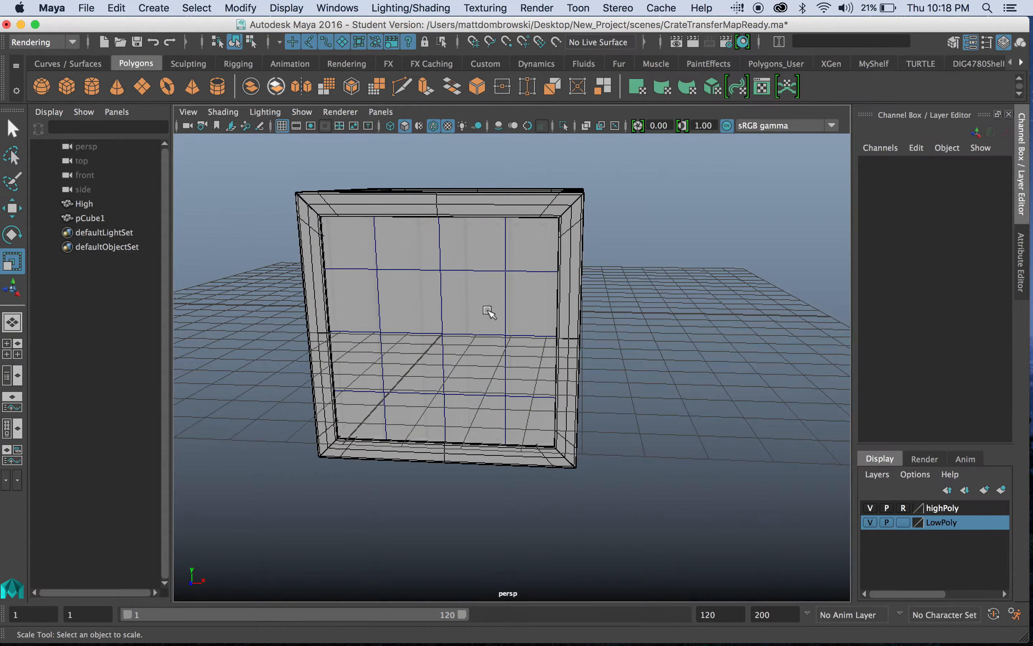
- Move the low-poly cube along X to about 8.77 so it stands beside the high-poly crate
click(529, 326)
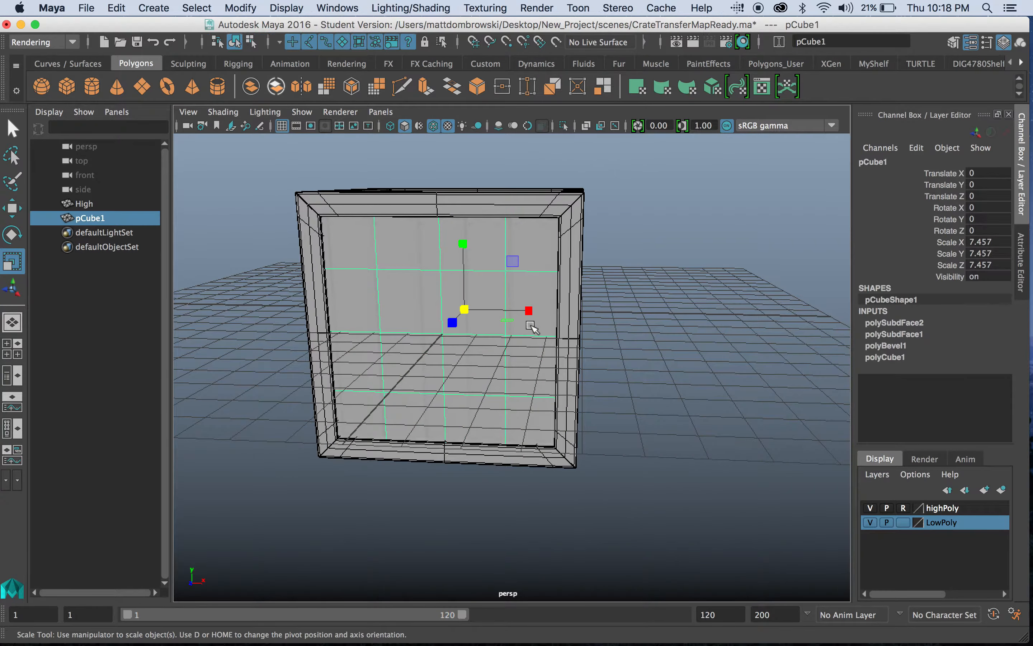
key(w)
drag(529, 320, 585, 440)
alt+right_drag(585, 440, 609, 381)
alt+middle_drag(609, 381, 446, 388)
alt+right_drag(446, 388, 606, 509)
click(606, 509)
- Turn off the wireframe overlay on the shaded meshes and compare the baked cube's edges and planks with the crate
click(433, 126)
alt+drag(653, 346, 586, 295)
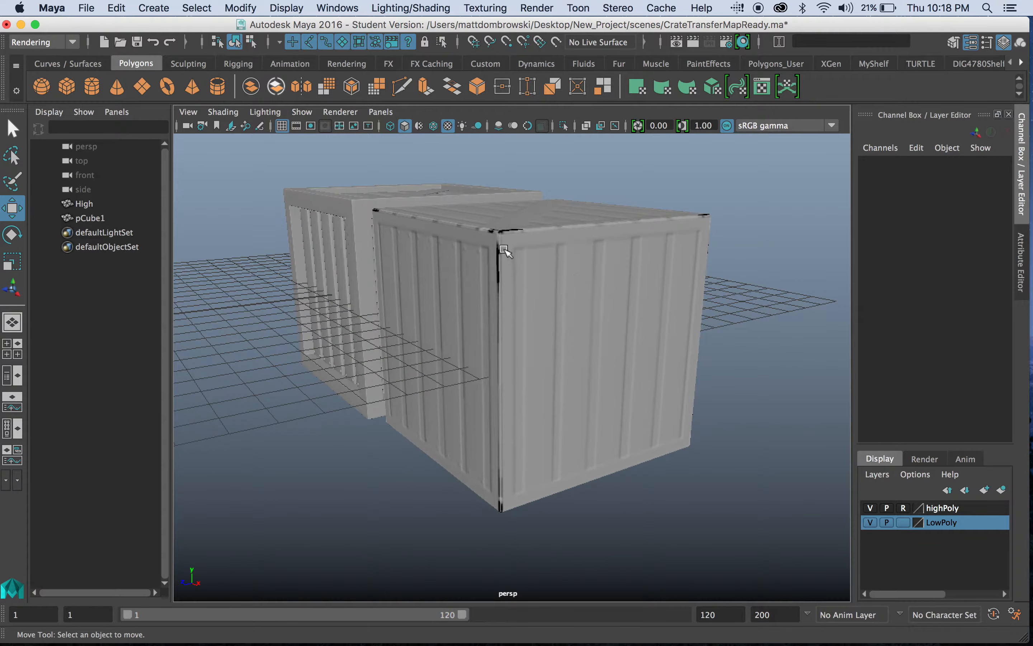
alt+drag(326, 274, 389, 269)
alt+right_drag(280, 267, 269, 266)
alt+middle_drag(269, 265, 404, 269)
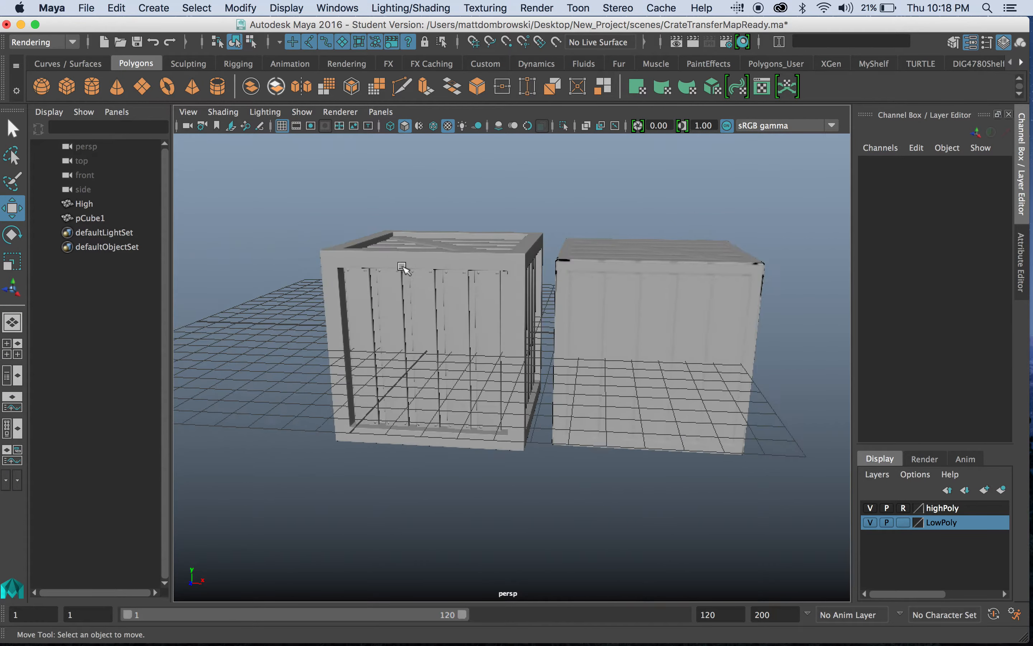
- Reopen Transfer Maps and set the low-poly cube's search envelope to 4%
click(525, 274)
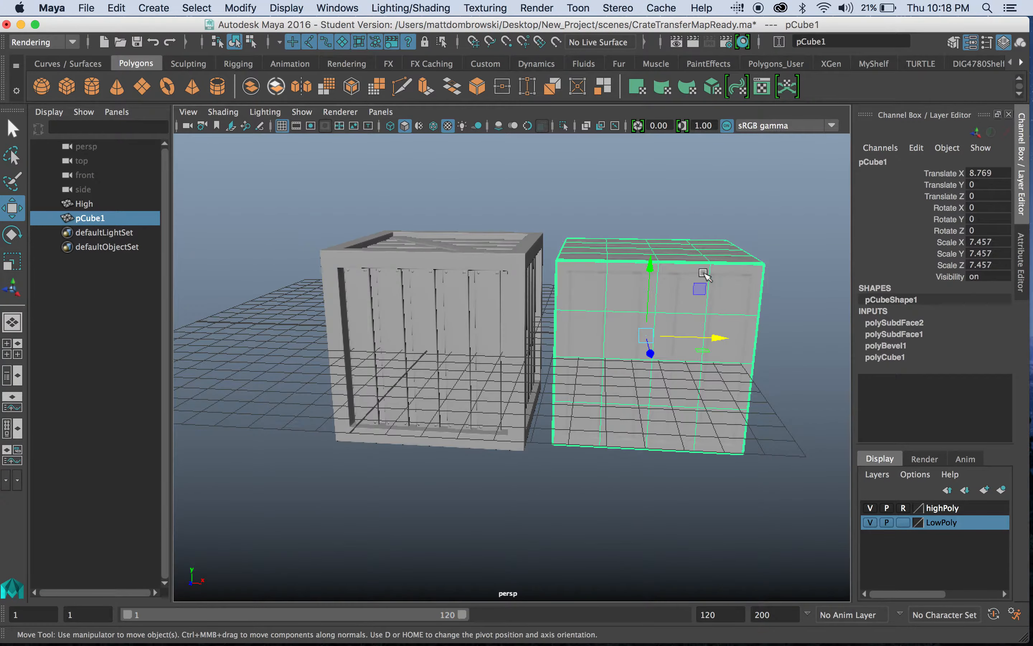
click(411, 8)
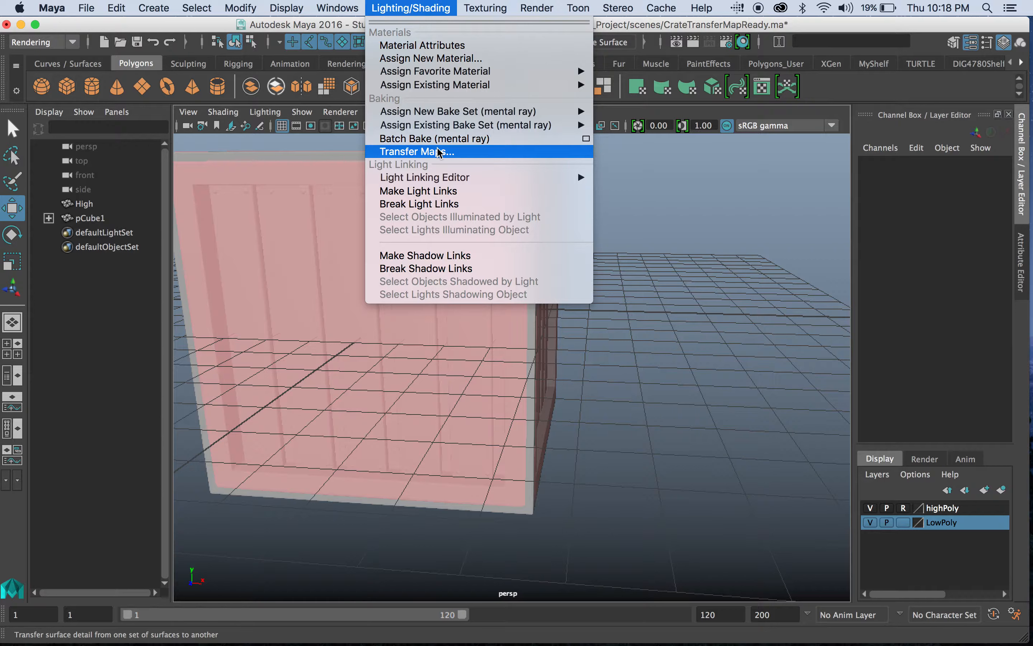
click(442, 152)
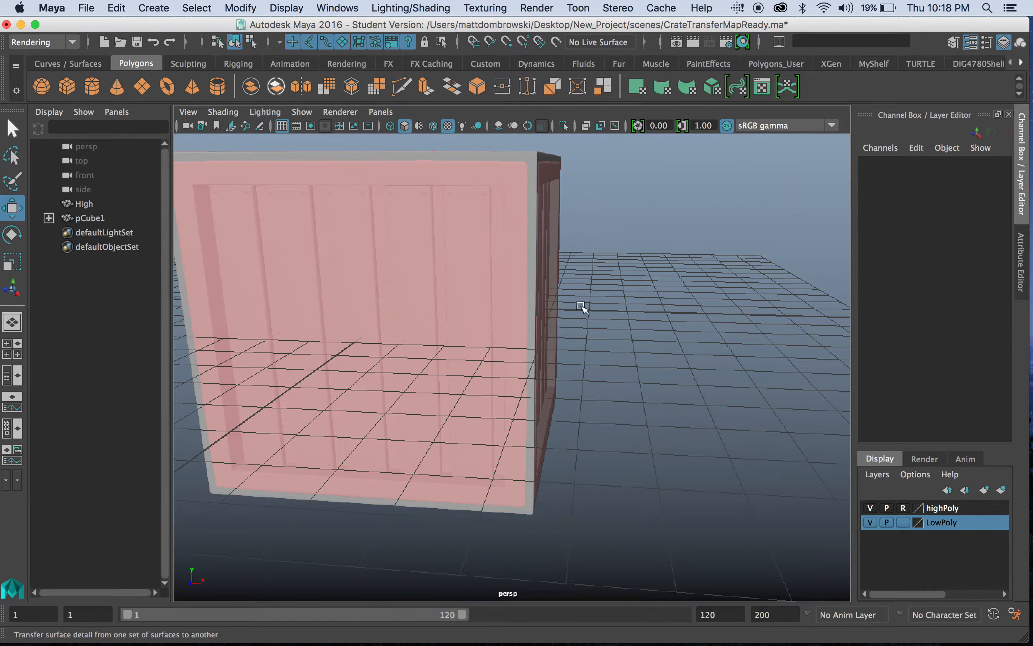
scroll(708, 349, down, 2)
scroll(787, 144, up, 1)
double_click(853, 96)
text(4)
key(Return)
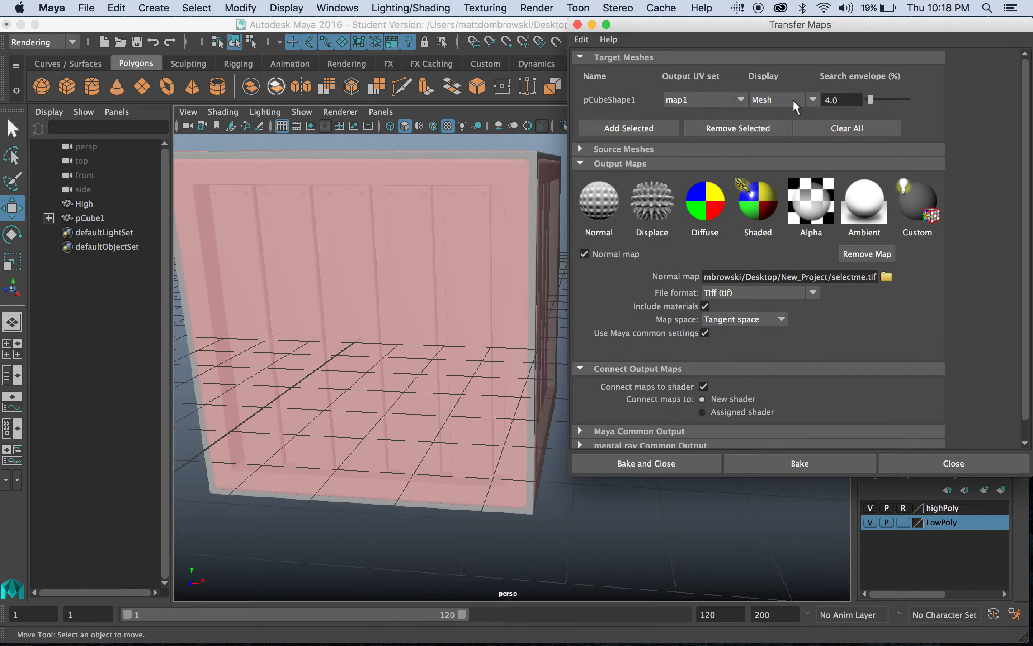